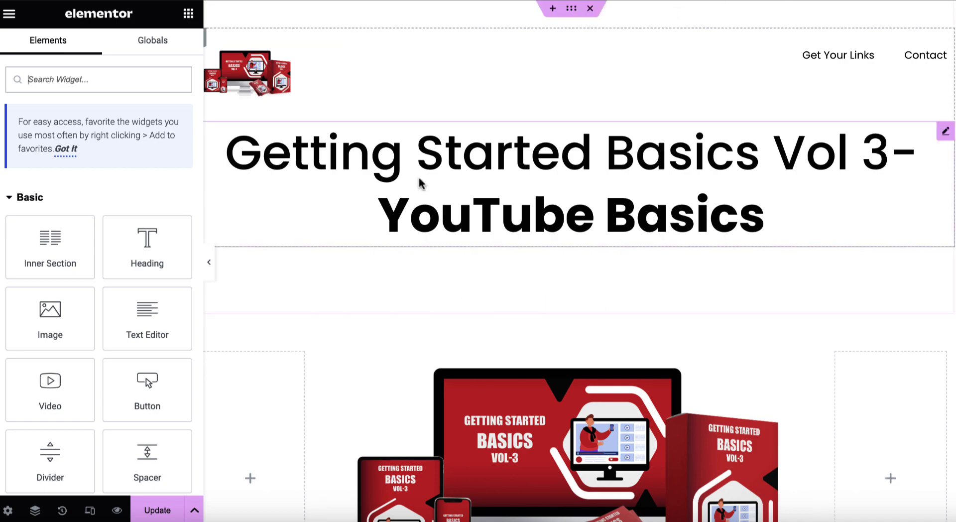
Step: Save the whole page to the library as a template named "youtube demo tp" and close the library
scroll(488, 338, down, 1)
scroll(488, 339, down, 10)
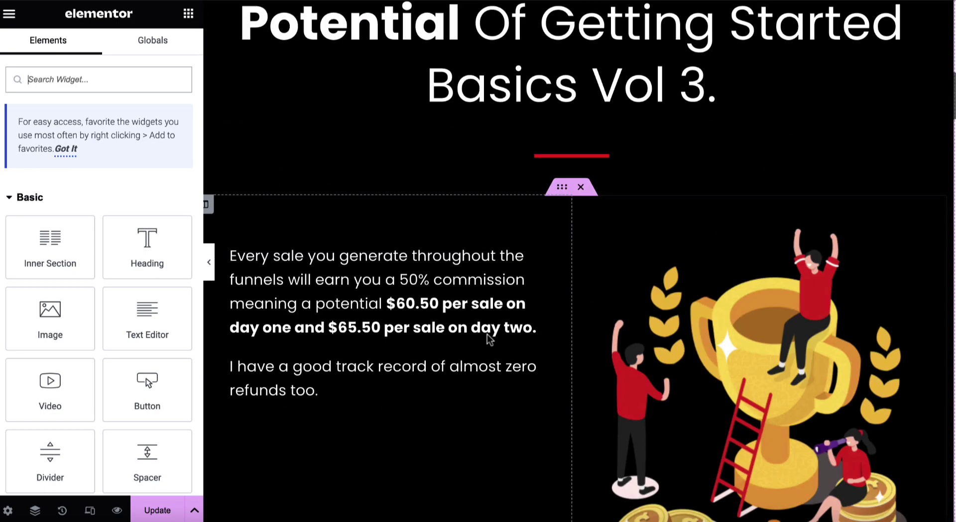
scroll(488, 340, down, 3)
scroll(488, 339, up, 12)
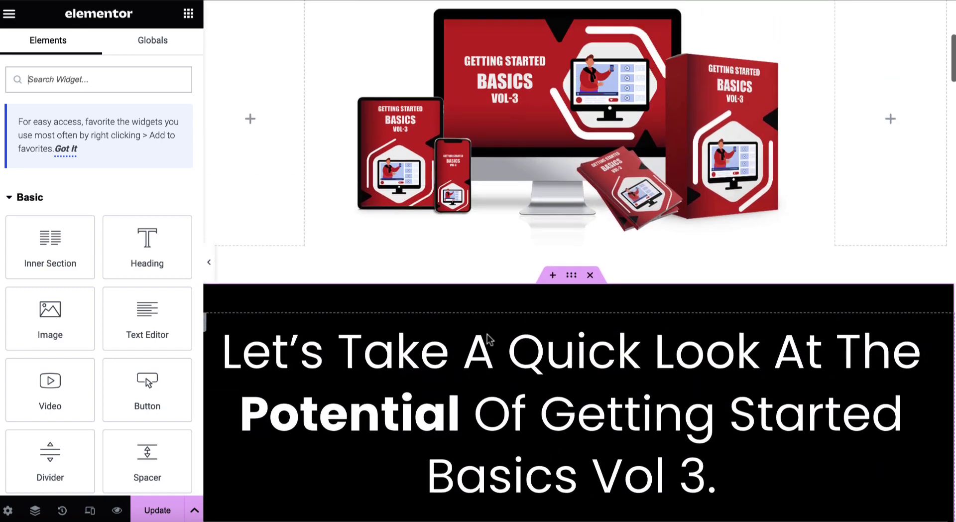
scroll(488, 339, up, 3)
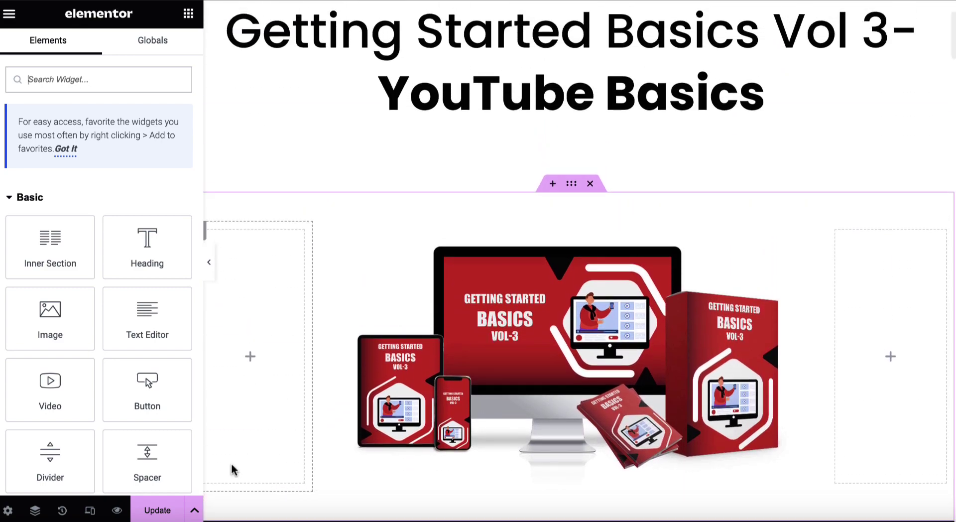
click(193, 512)
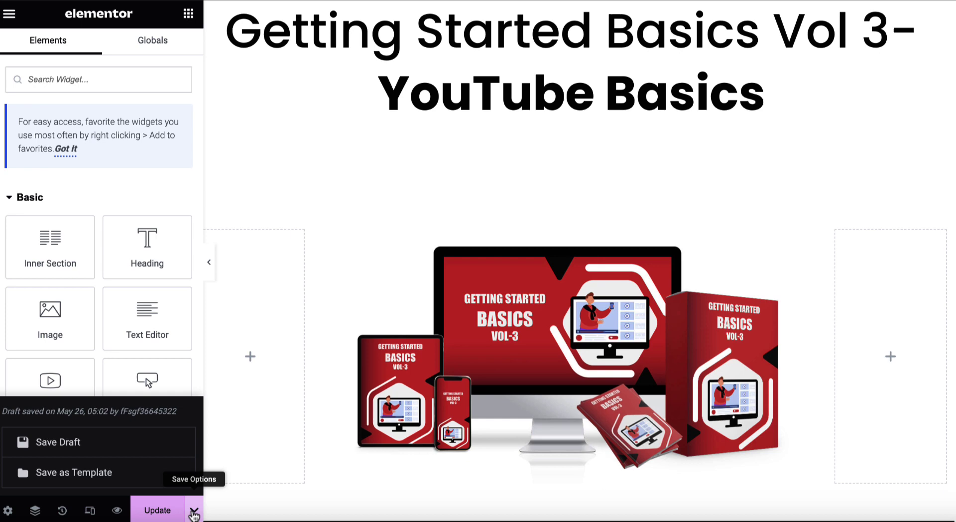
click(100, 473)
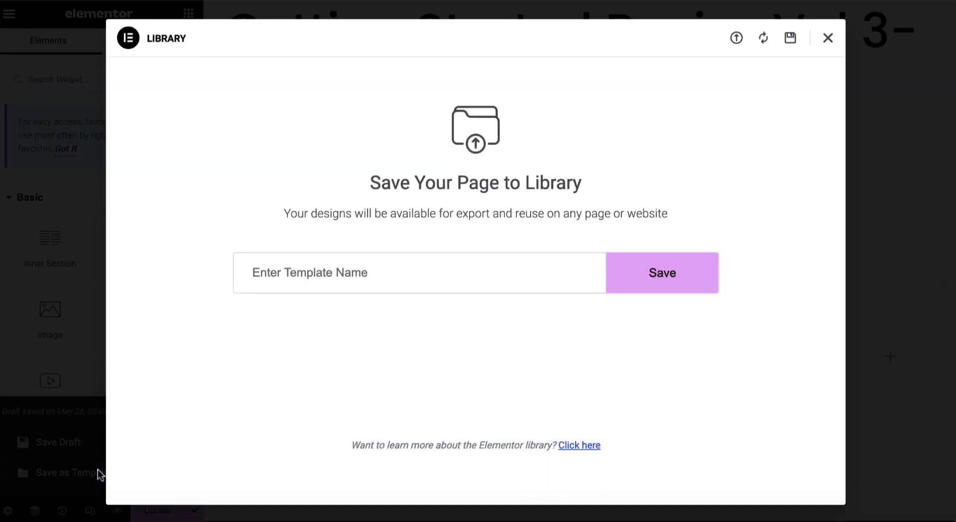
click(267, 273)
text(y)
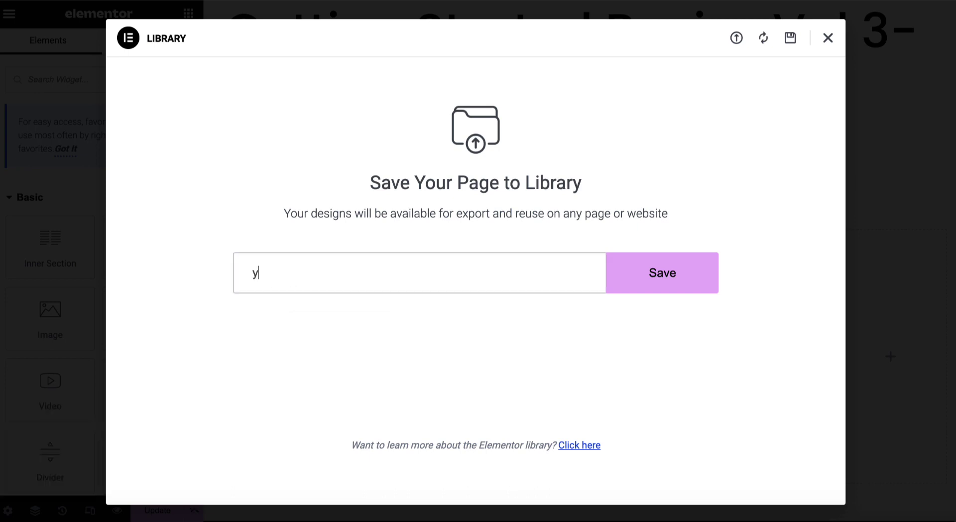
text(outubede)
key(BackSpace)
key(BackSpace)
text(demo tp)
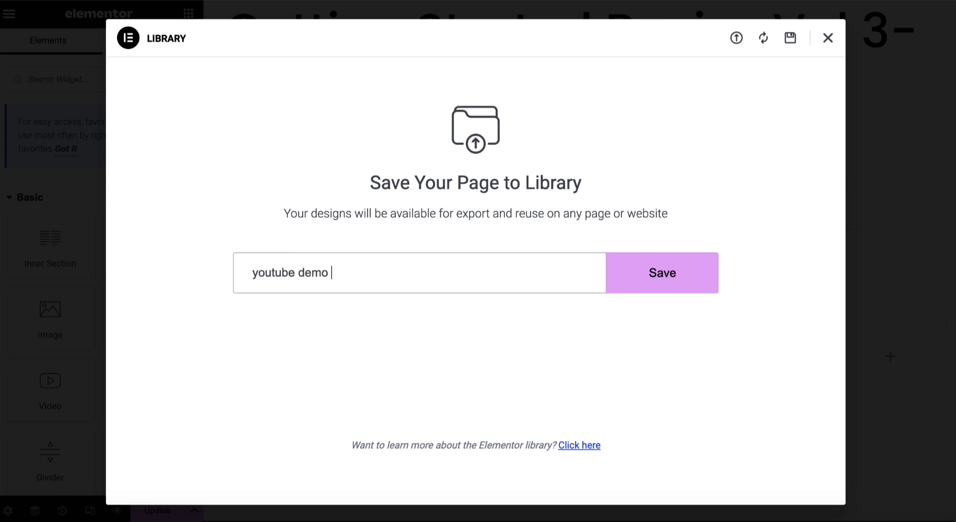
click(639, 279)
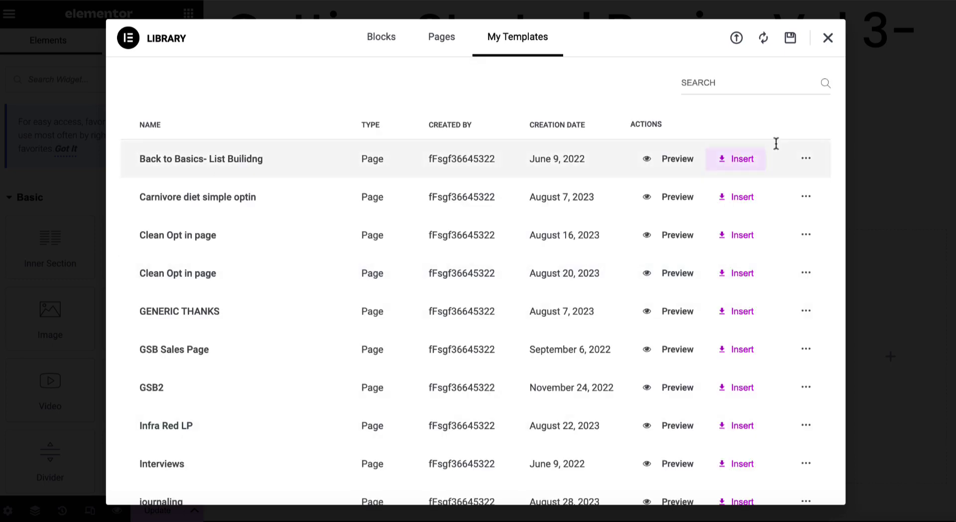
click(828, 39)
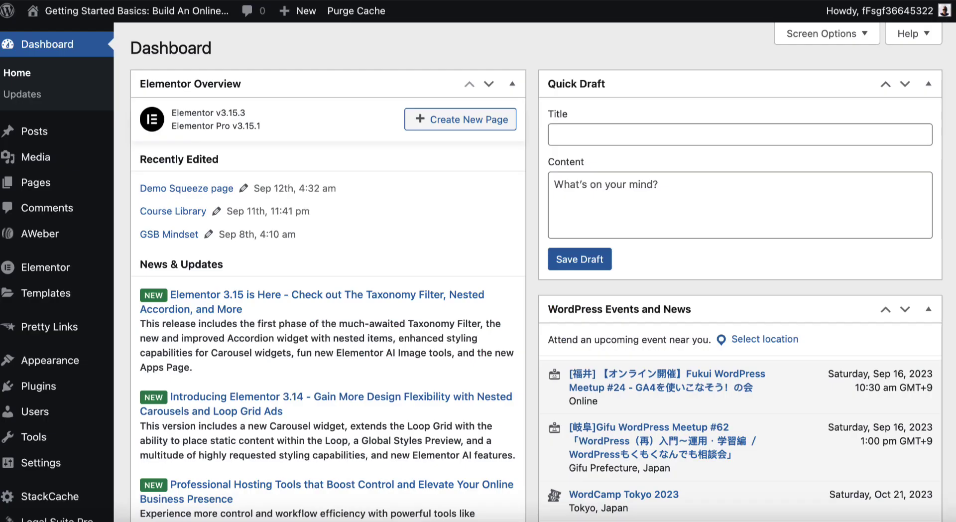
Step: Add a new page titled "Demo YT" and save it as a draft
mouse_move(59, 189)
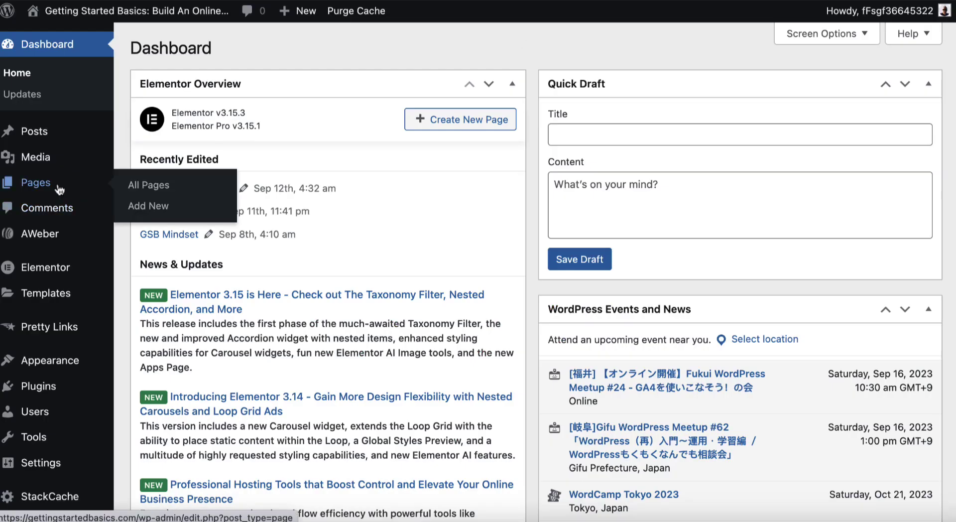
click(151, 208)
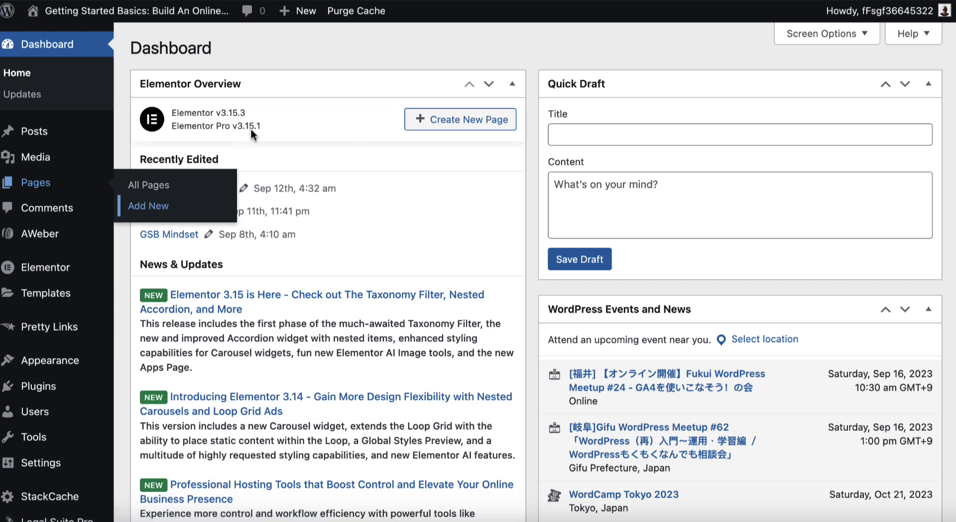
text(Dem)
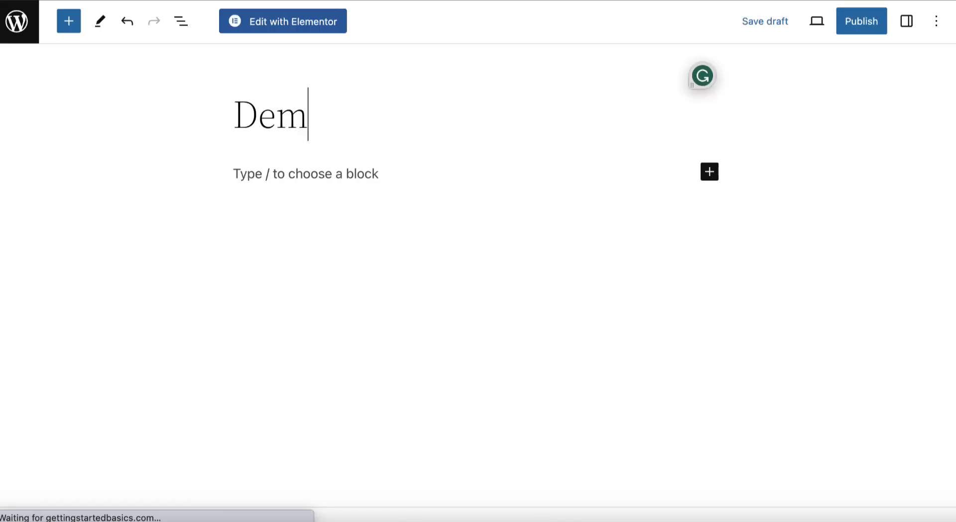
text(o YT)
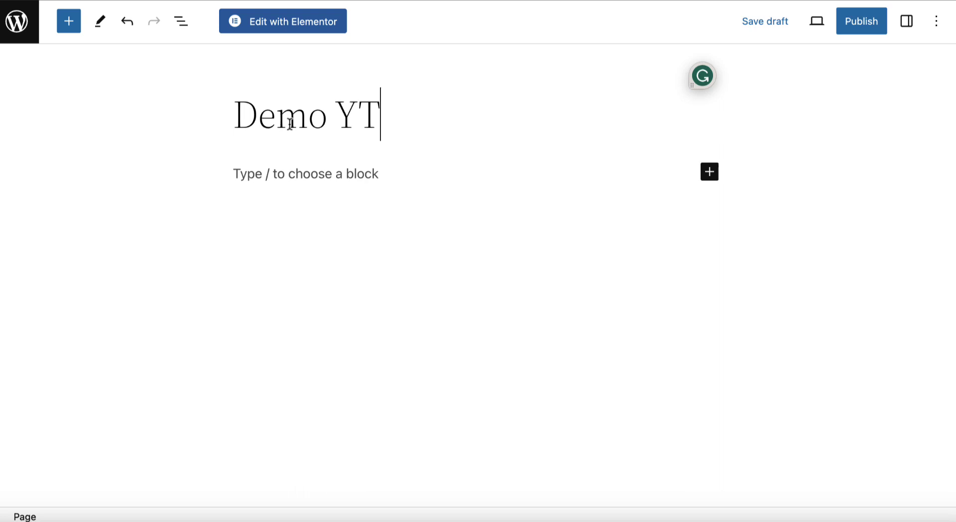
click(764, 28)
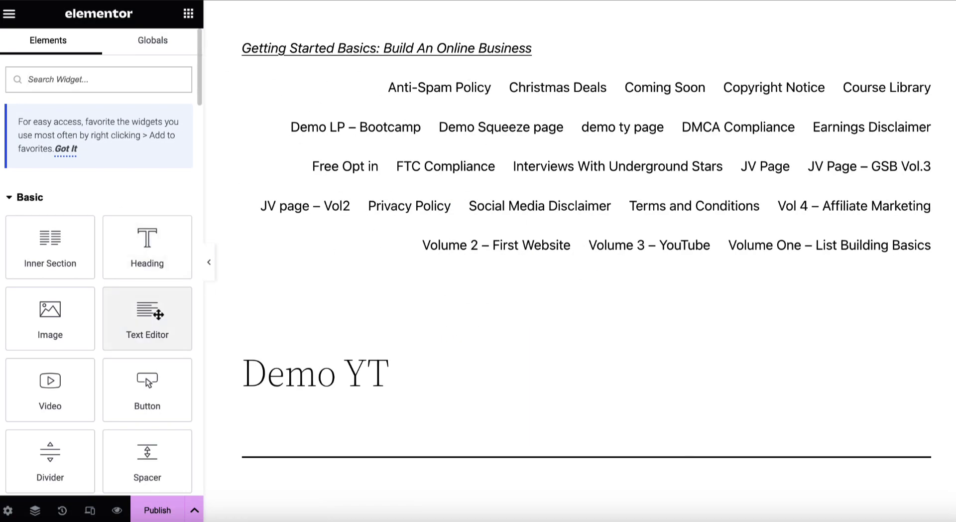
Step: Change the page layout of "Demo YT" to a blank one without the site header and page title
click(8, 510)
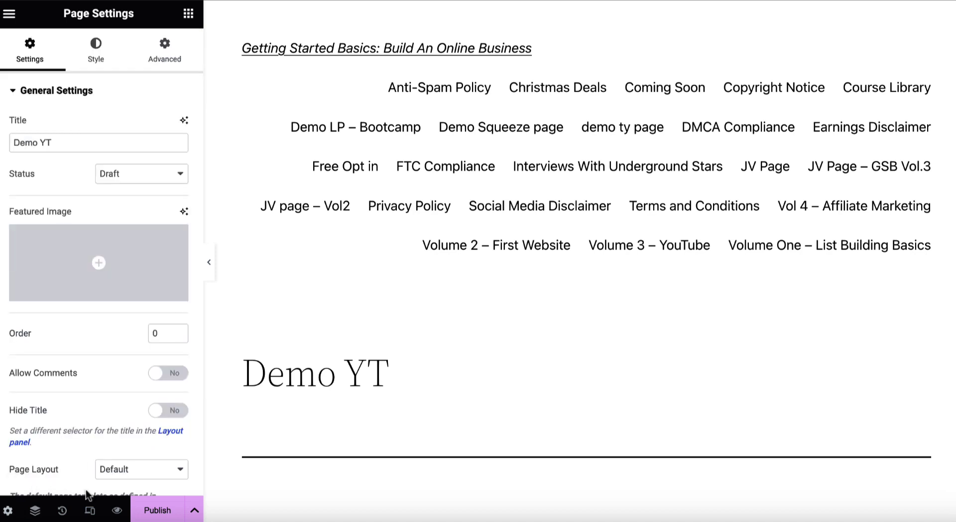
click(132, 472)
click(138, 487)
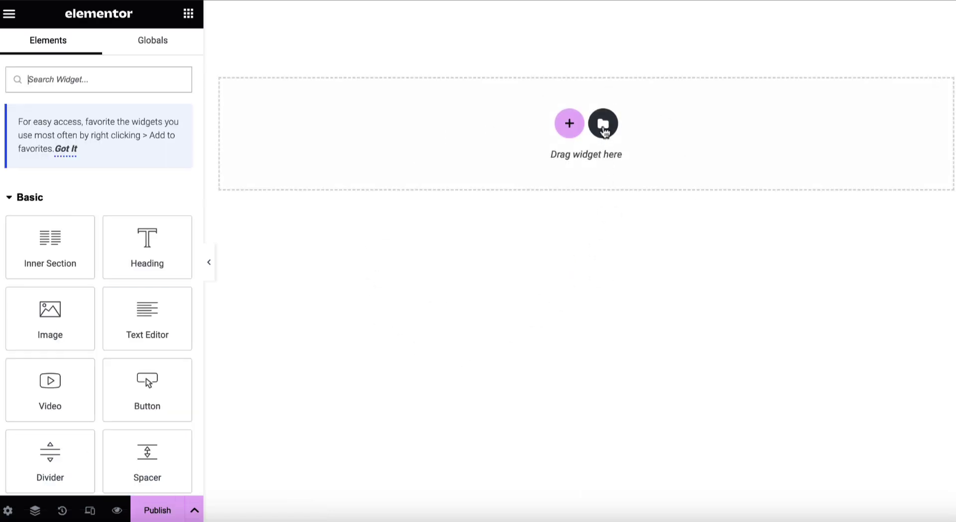
Step: Sort the saved templates by creation date, insert "youtube demo tp" into the page and apply its page settings too
click(602, 124)
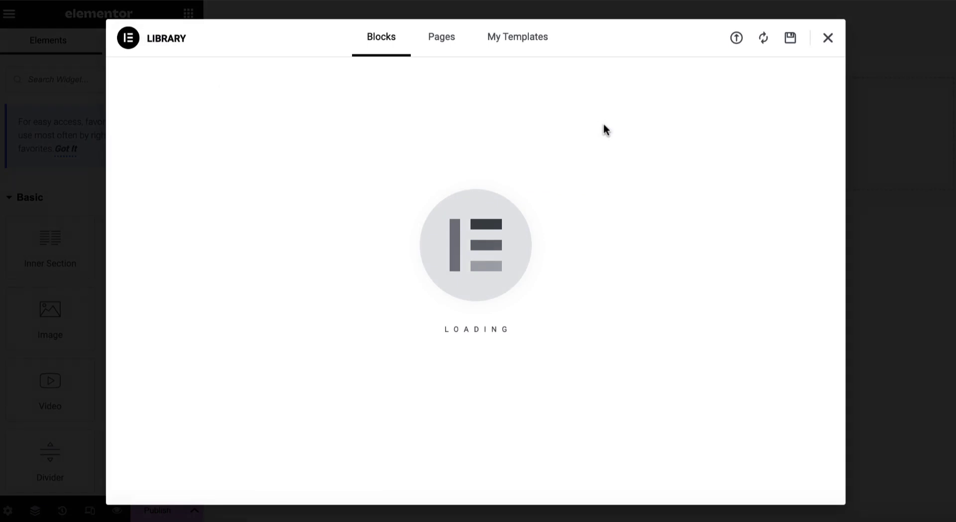
click(532, 46)
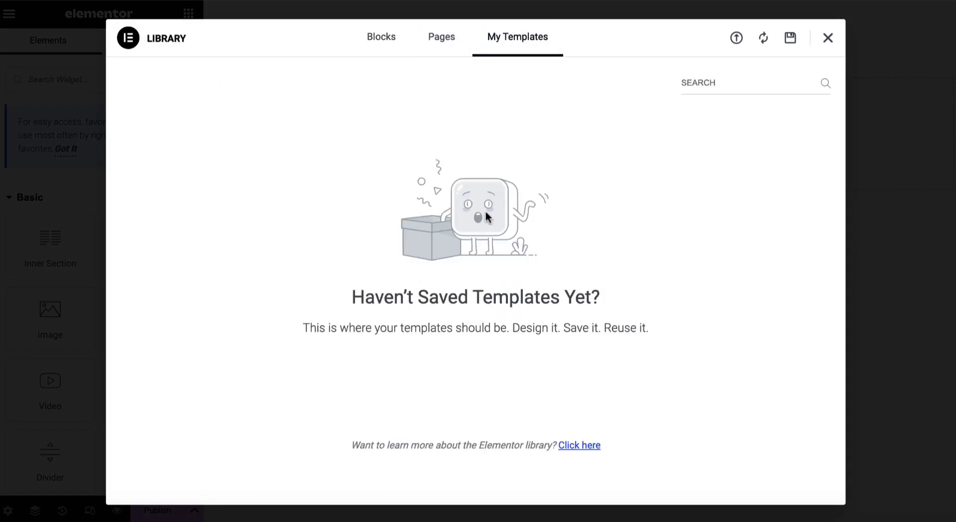
click(442, 44)
click(517, 46)
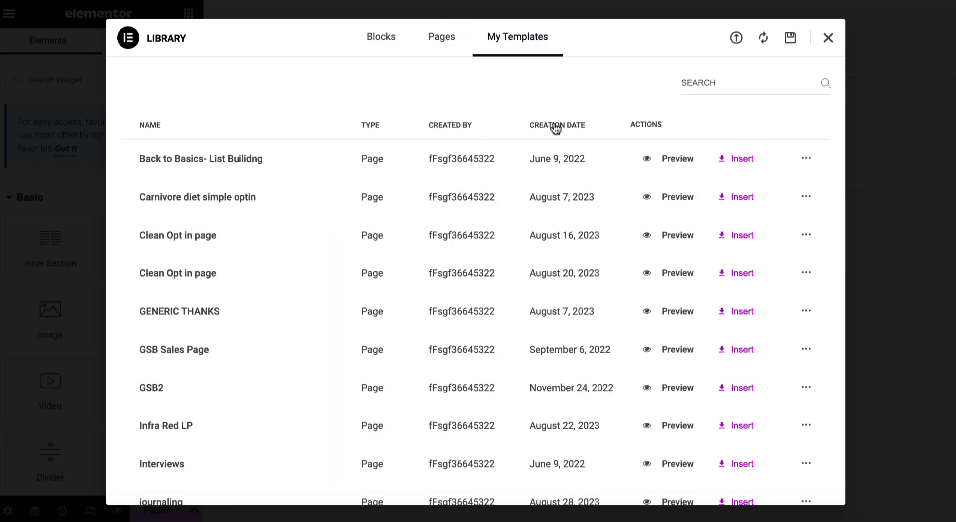
click(555, 127)
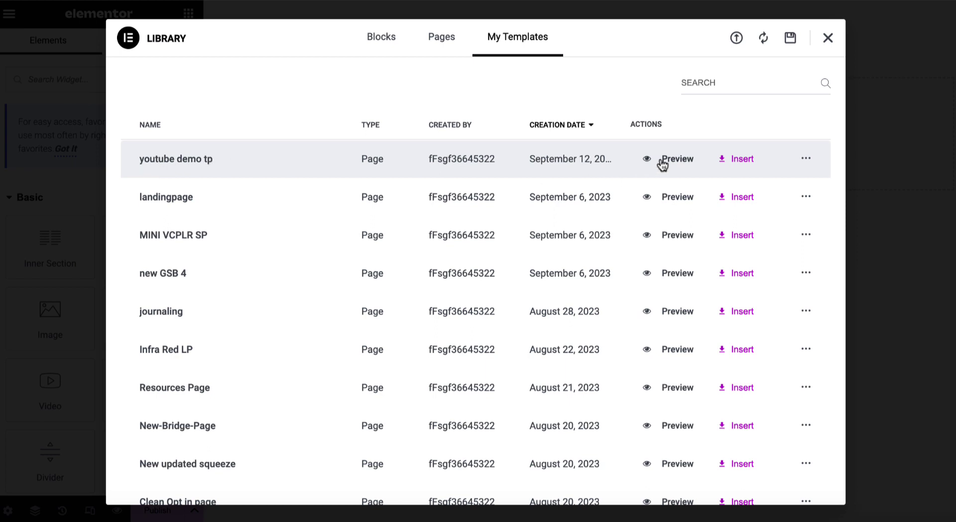
click(734, 162)
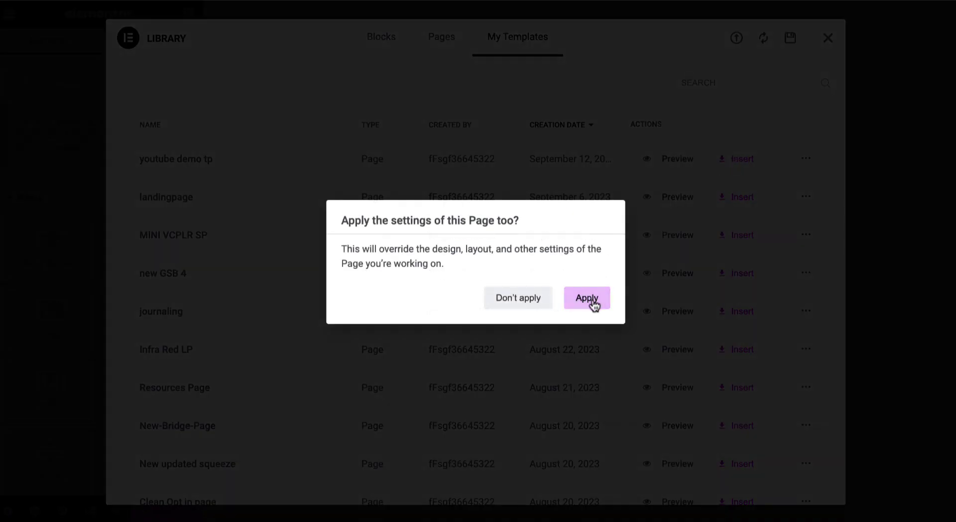
click(593, 302)
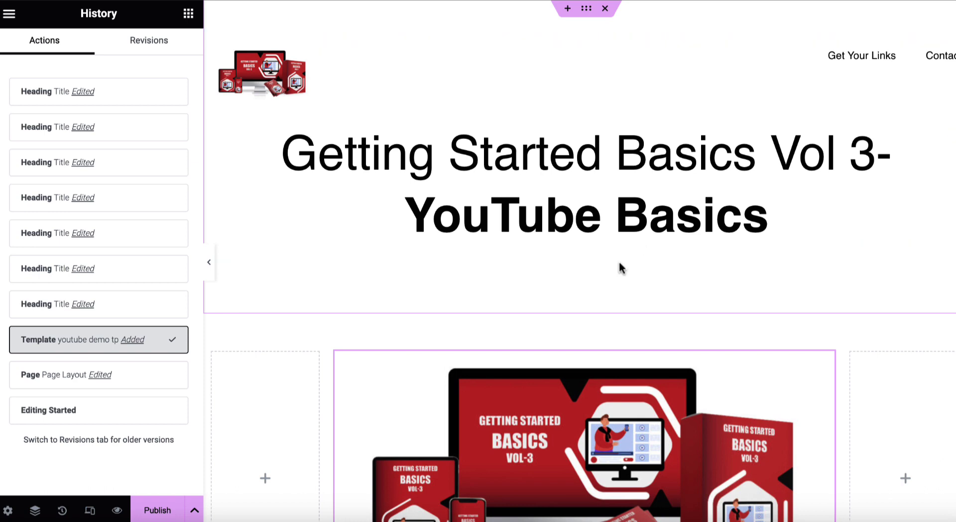
Step: Replace the main product image with GSB-vol-4-cover-copy.png from the media library, searching for "vol 4"
scroll(621, 267, down, 2)
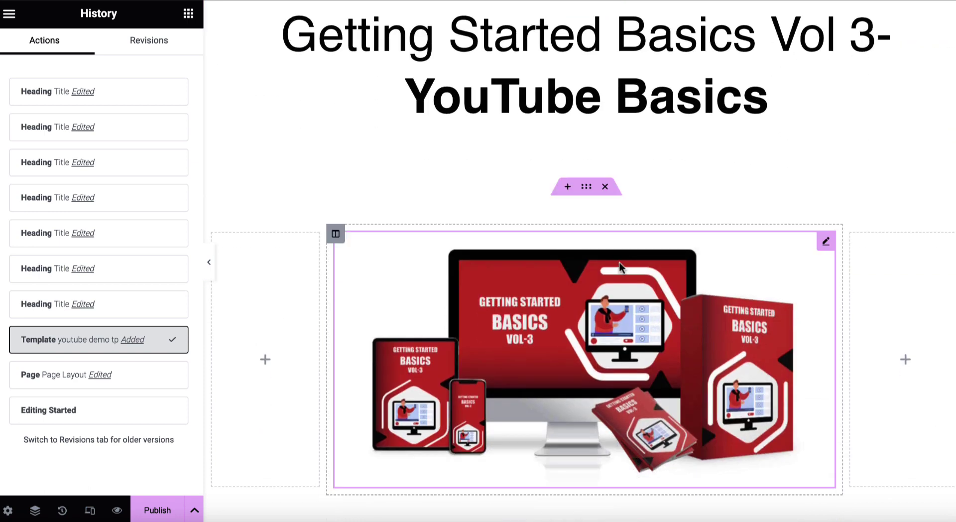
click(569, 317)
click(118, 171)
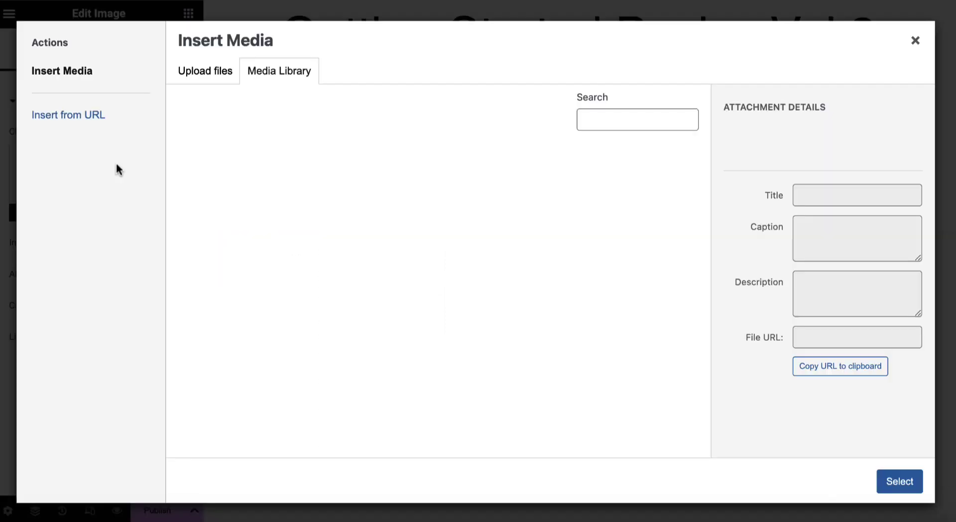
click(588, 118)
text(vol 4)
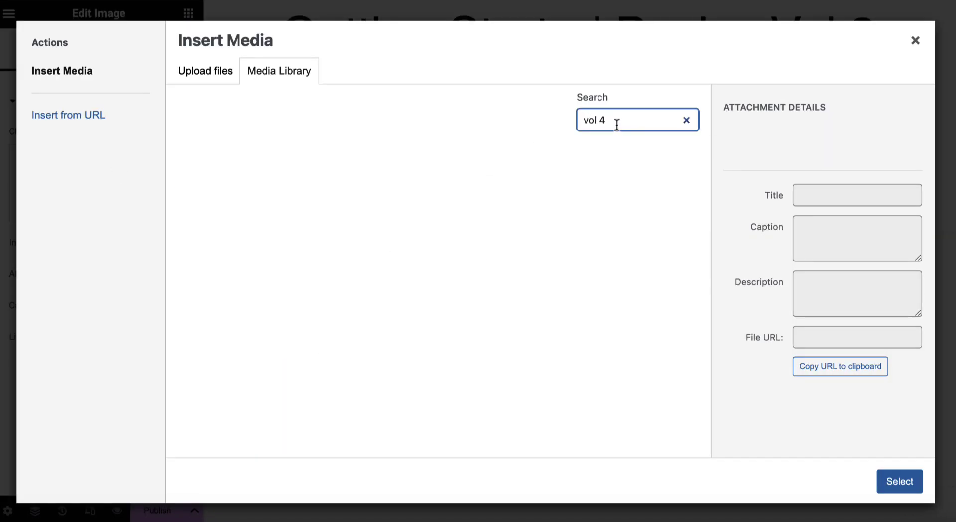
click(329, 185)
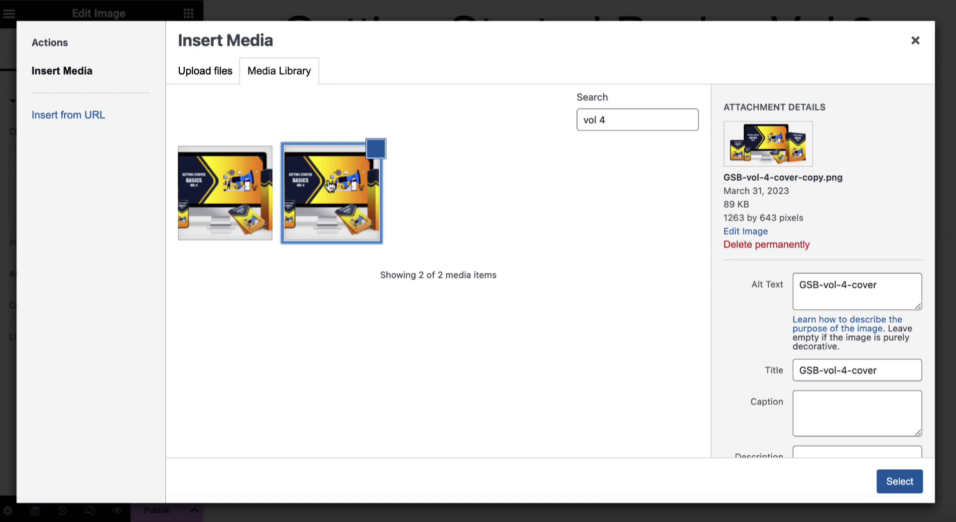
click(900, 481)
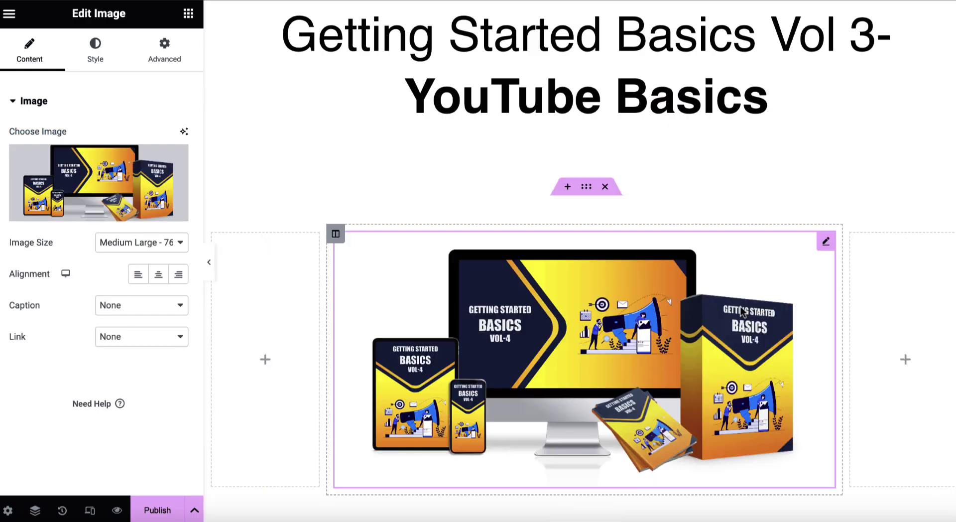
Step: Change the main heading to "Getting Started Basics Vol 4- Affiliate Marketing", keeping "Affiliate Marketing" inside the bold tags
scroll(535, 309, up, 2)
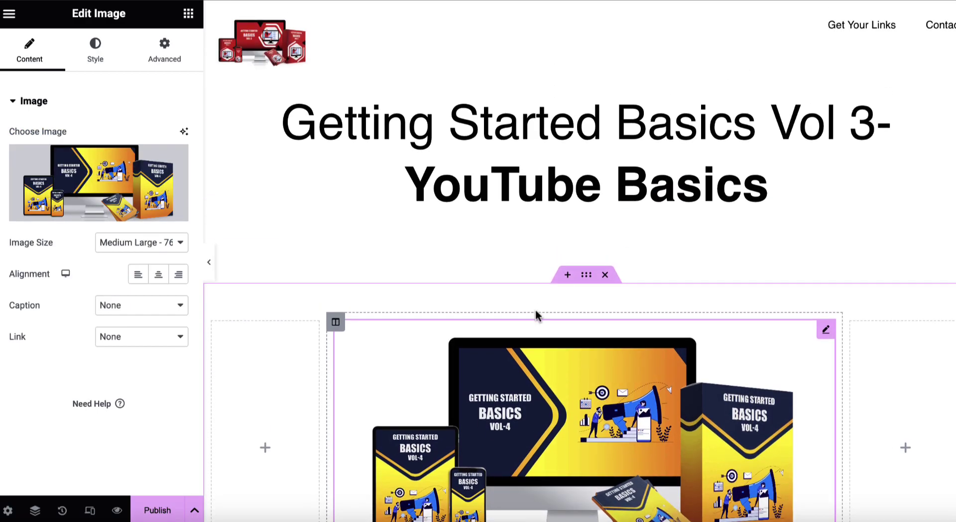
click(601, 144)
click(124, 157)
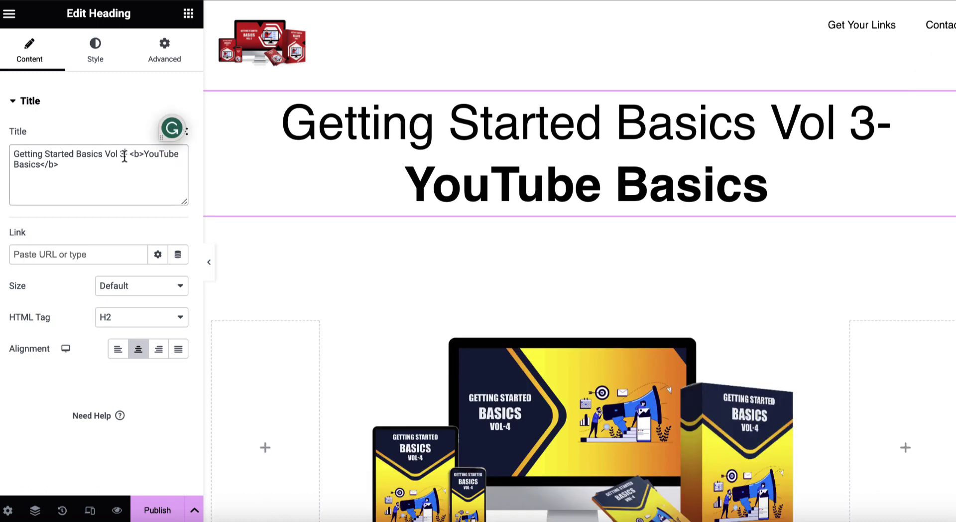
key(BackSpace)
text(4)
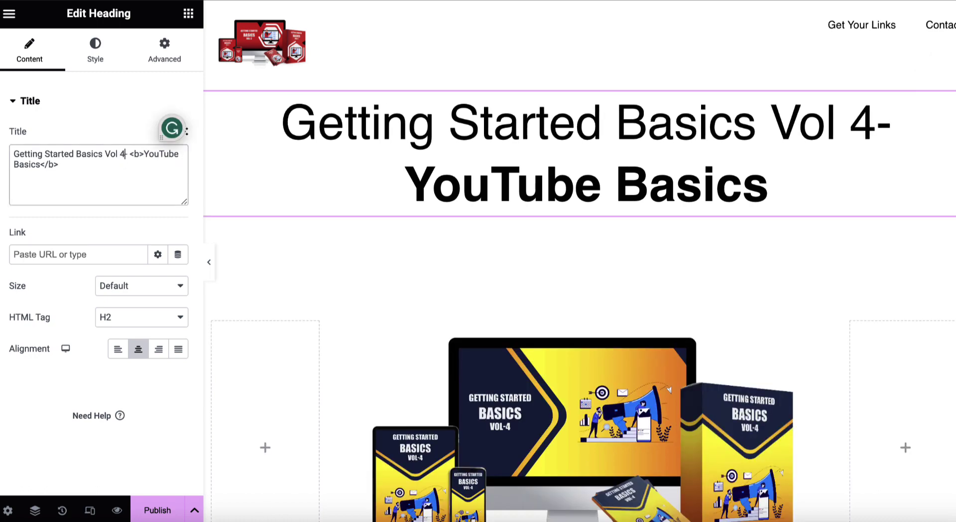
drag(41, 167, 144, 156)
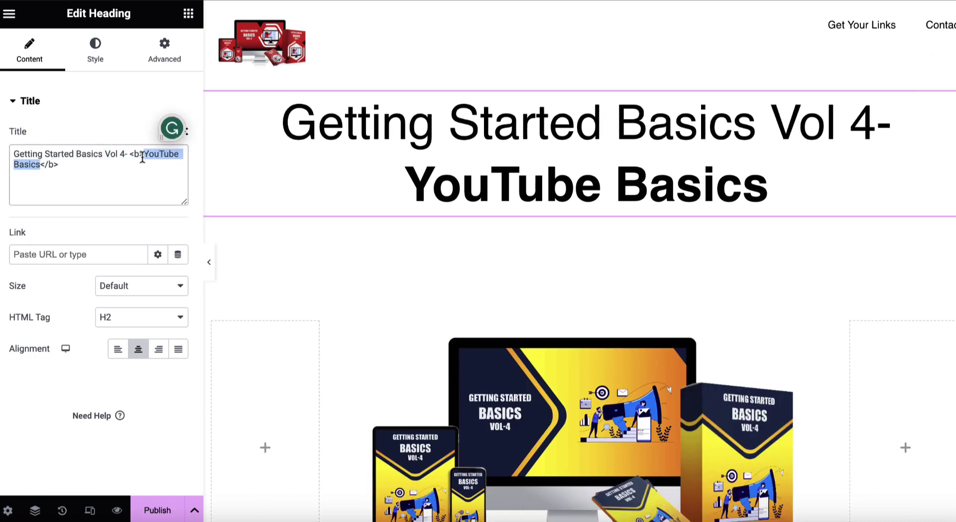
text(Affiliate)
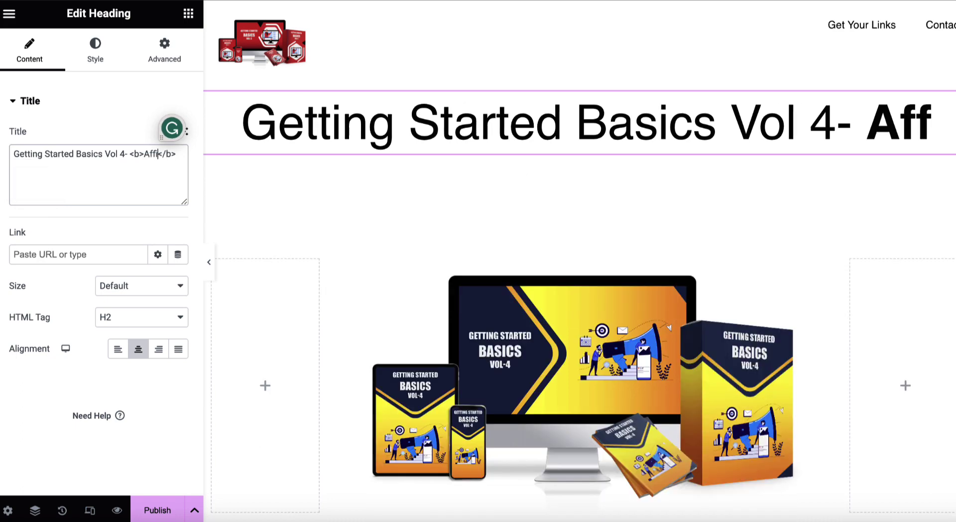
text( Marke)
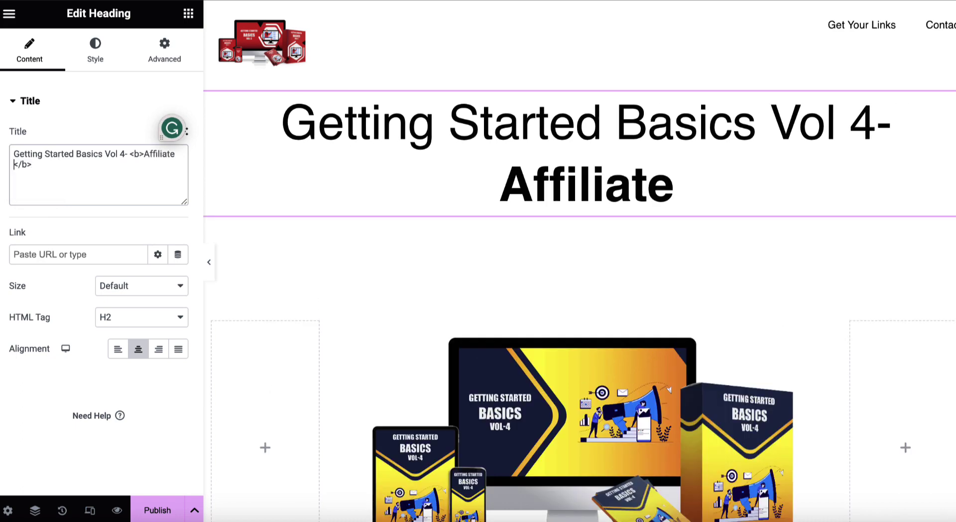
text(ting)
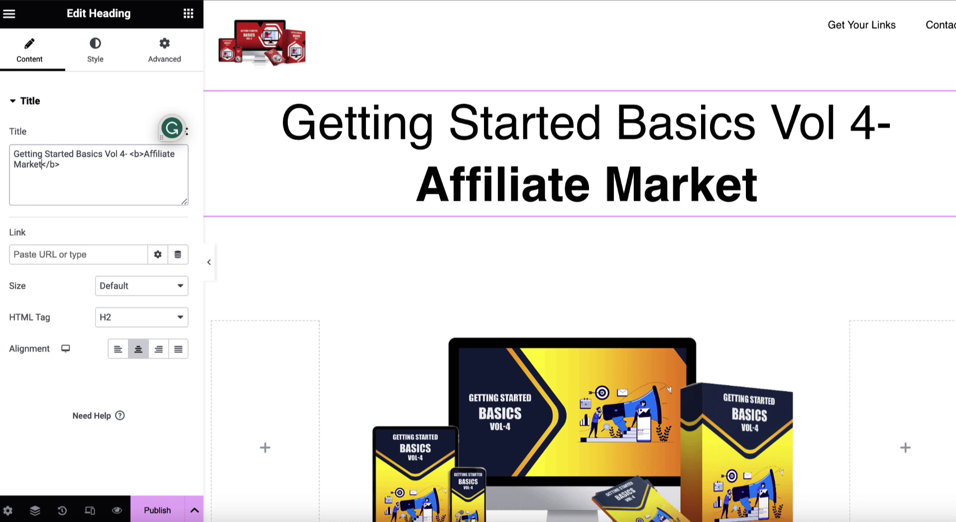
Step: Replace the header logo image with the second Vol 4 cover from the media library, searching for "vol 4"
click(266, 44)
click(90, 204)
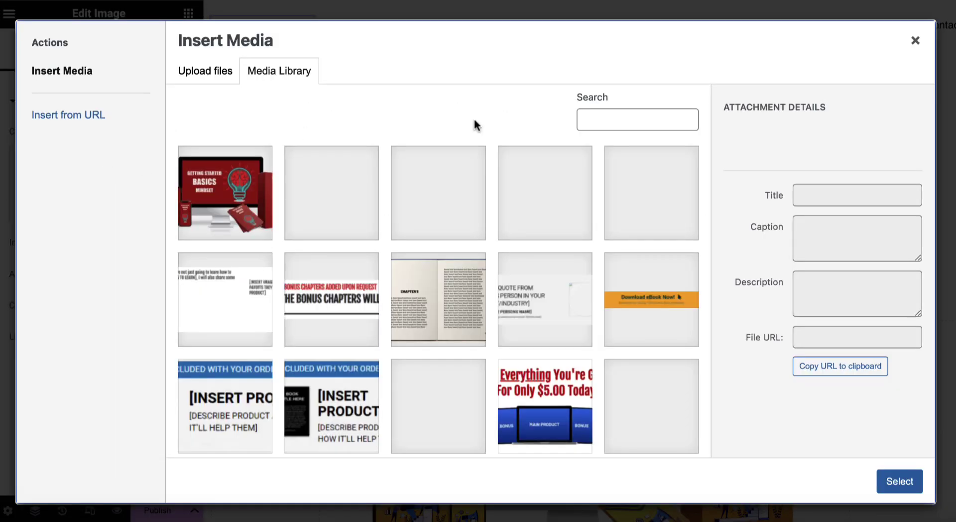
click(604, 120)
text(vol 4)
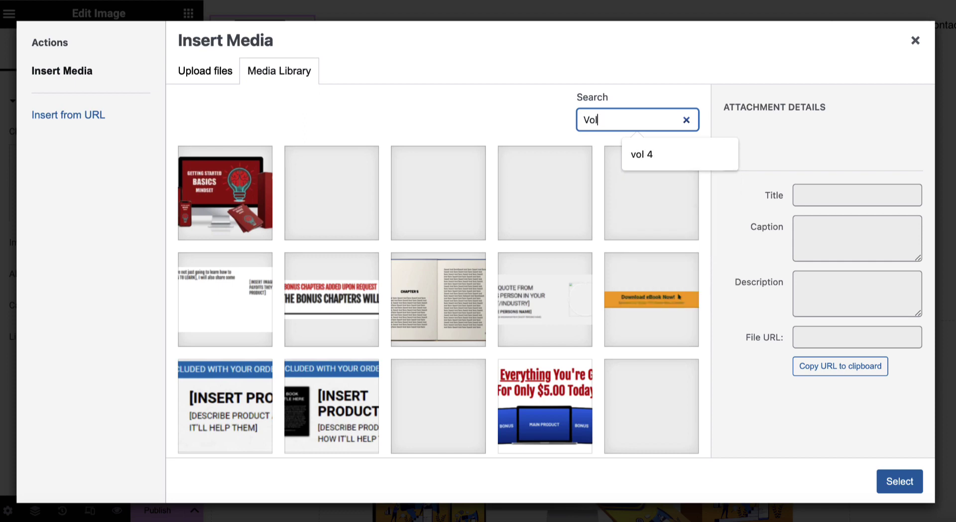
click(674, 158)
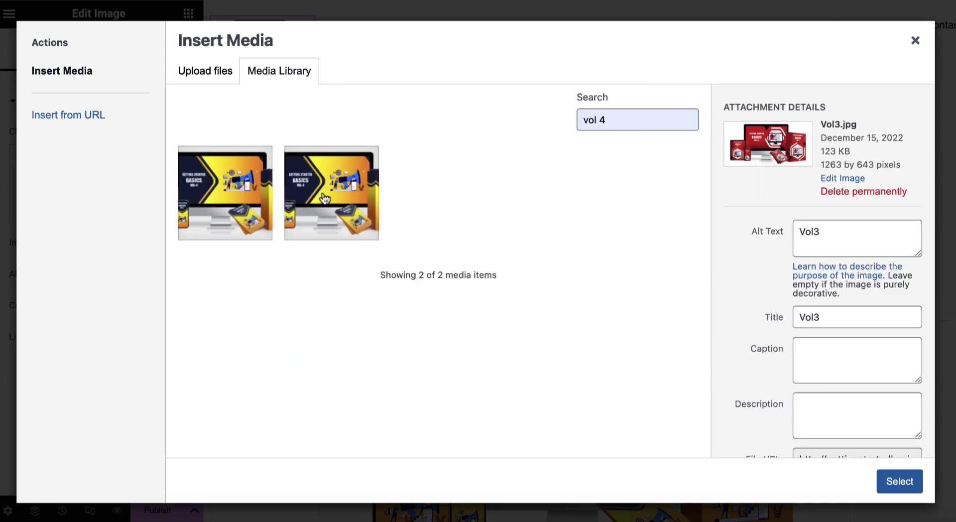
click(329, 194)
click(896, 483)
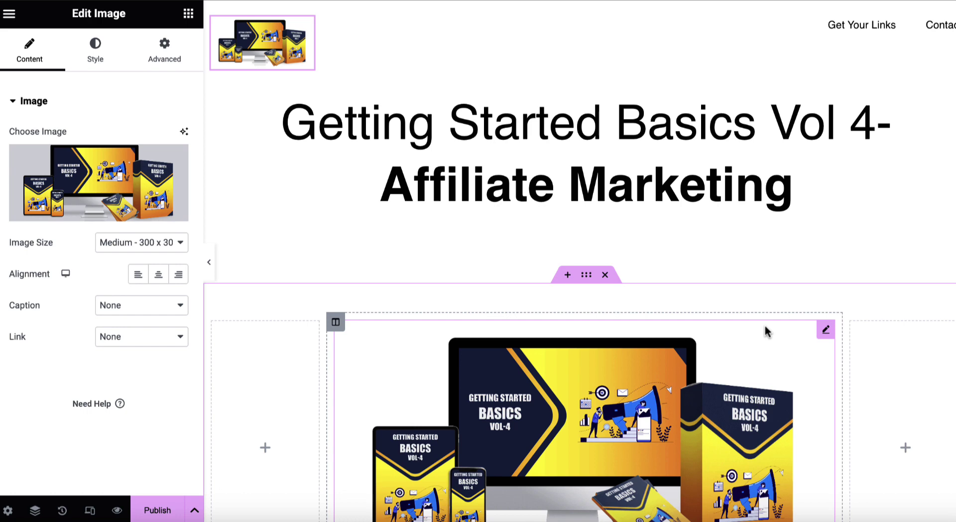
Step: Look over the adapted page from the logo and main heading down to the black "Potential" section
scroll(766, 331, down, 6)
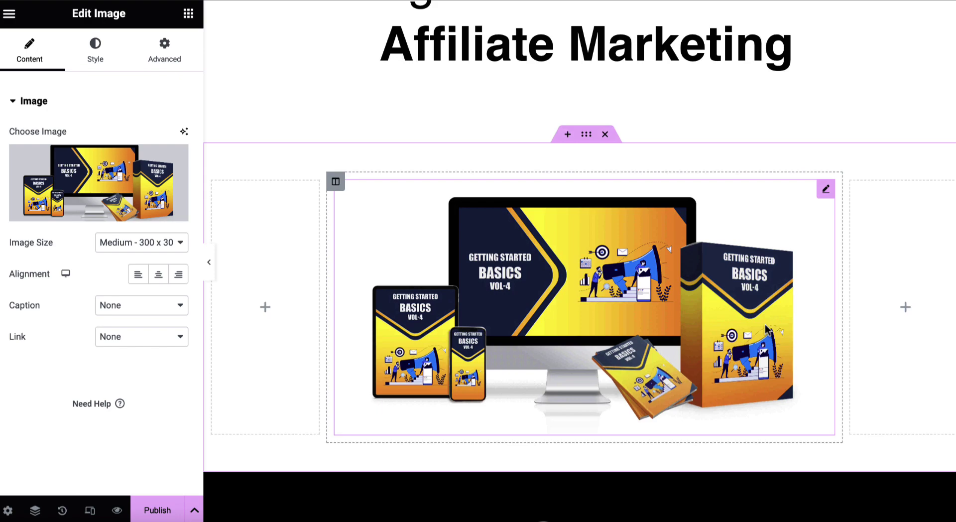
scroll(766, 327, down, 5)
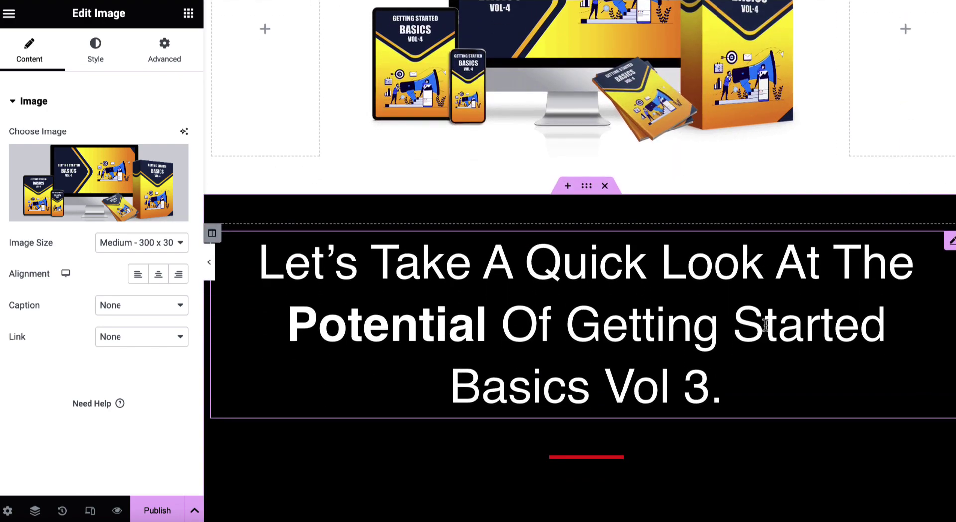
scroll(766, 326, up, 6)
scroll(765, 331, up, 2)
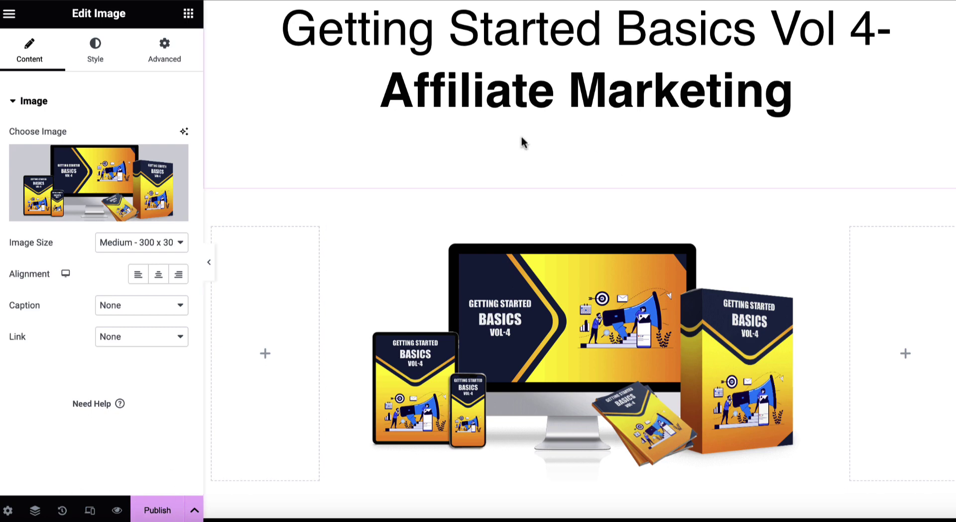
scroll(522, 143, up, 2)
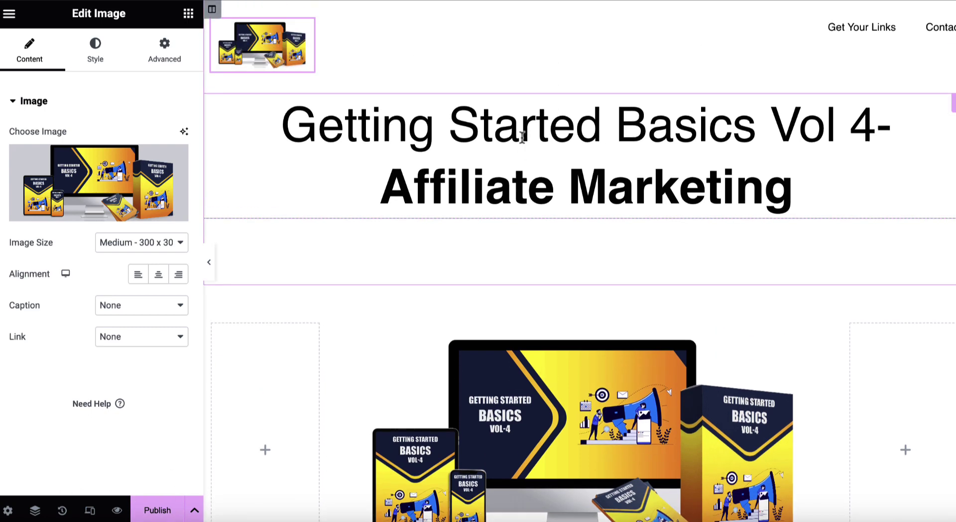
scroll(522, 138, up, 1)
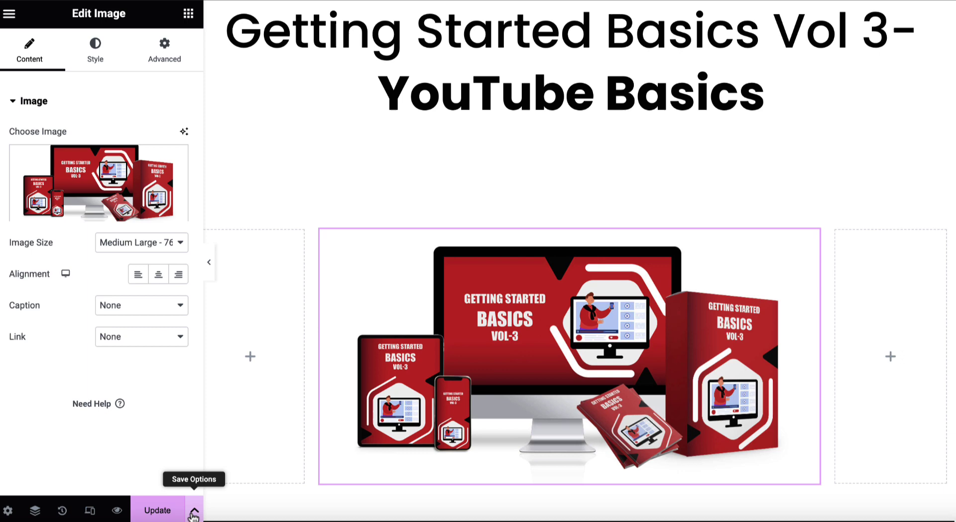
Step: Save the original Vol 3 YouTube Basics page to the library as a template named "demo2"
click(193, 513)
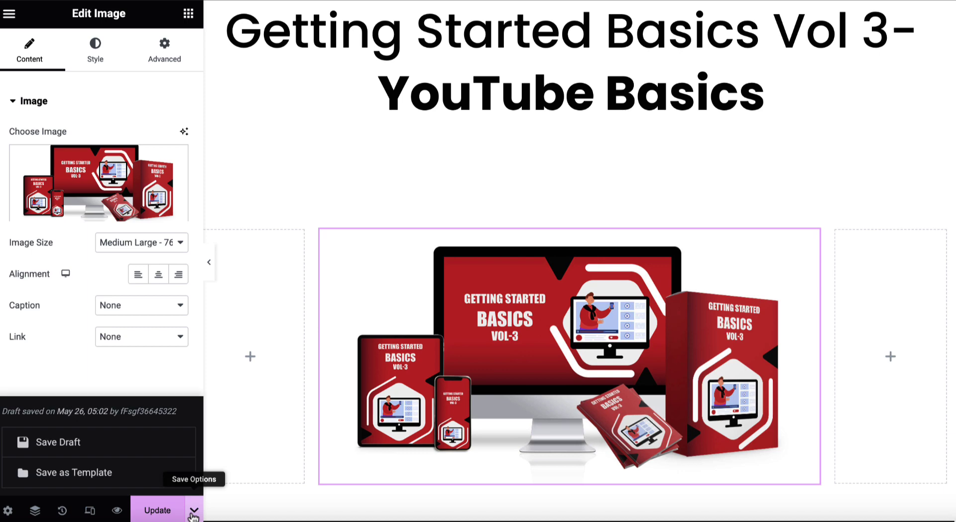
click(87, 478)
click(352, 272)
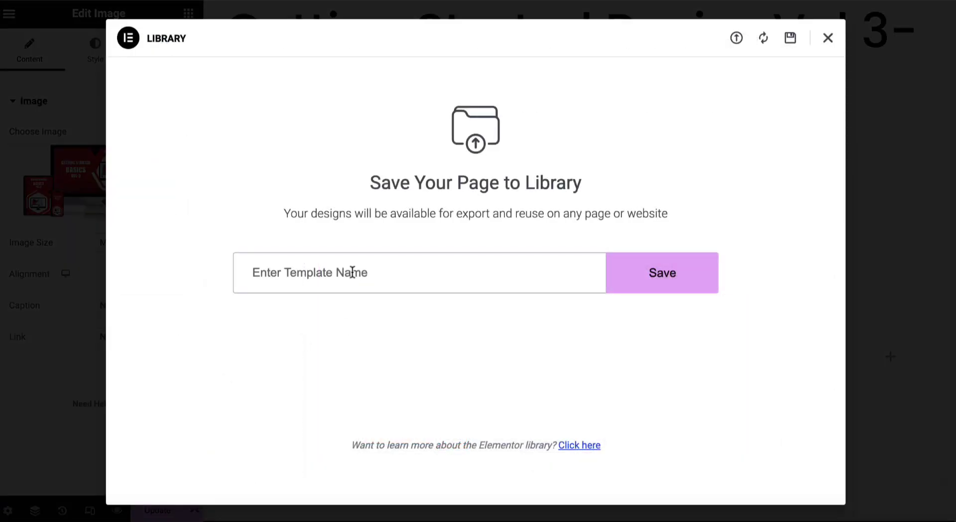
text(demo2)
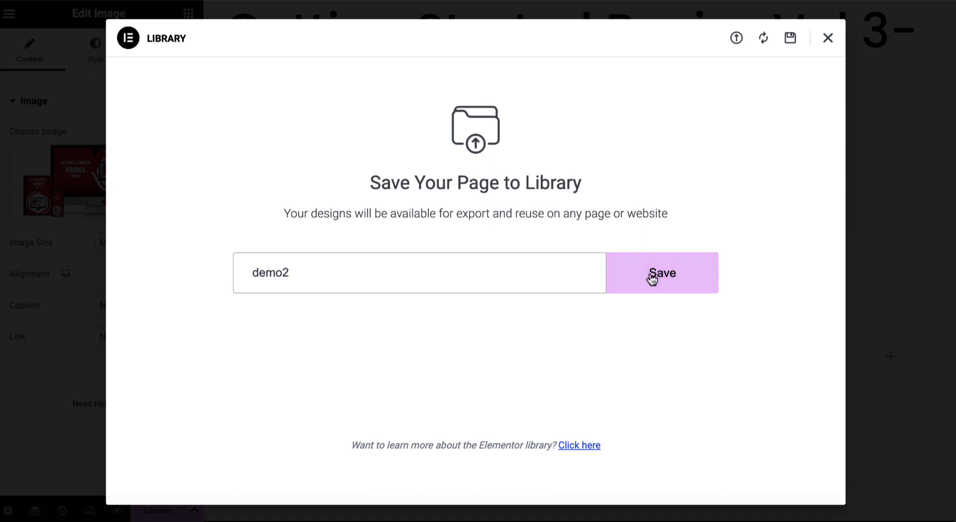
click(651, 278)
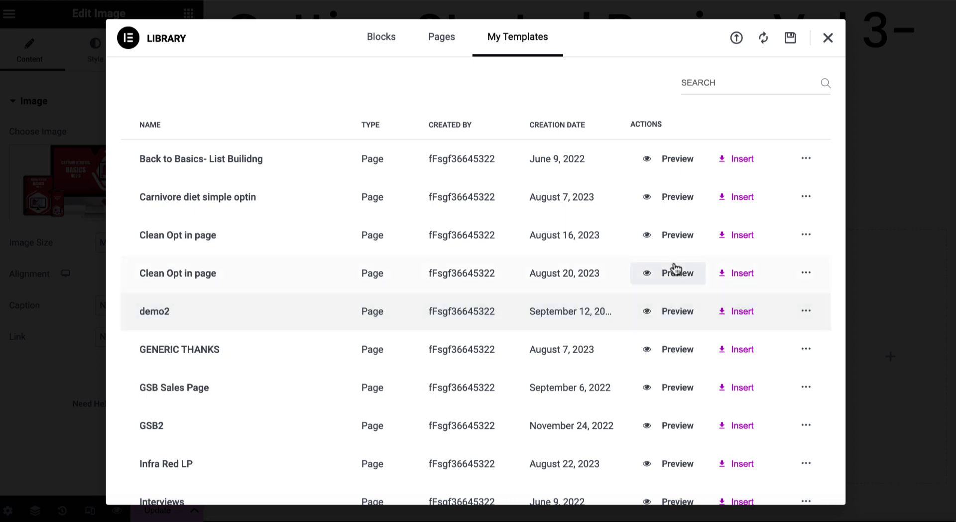
Step: Look at the export option for the August 16, 2023 "Clean Opt in page" template and the library's template import
click(808, 239)
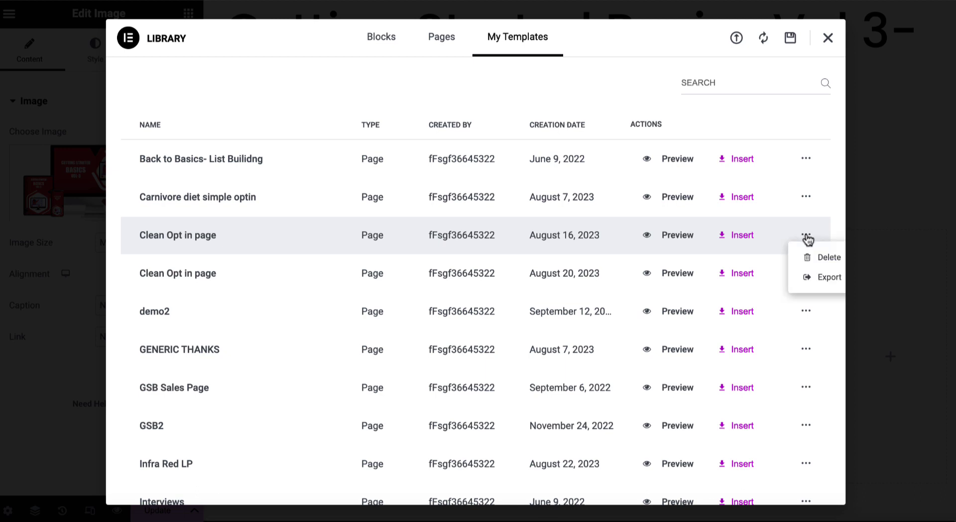
click(811, 278)
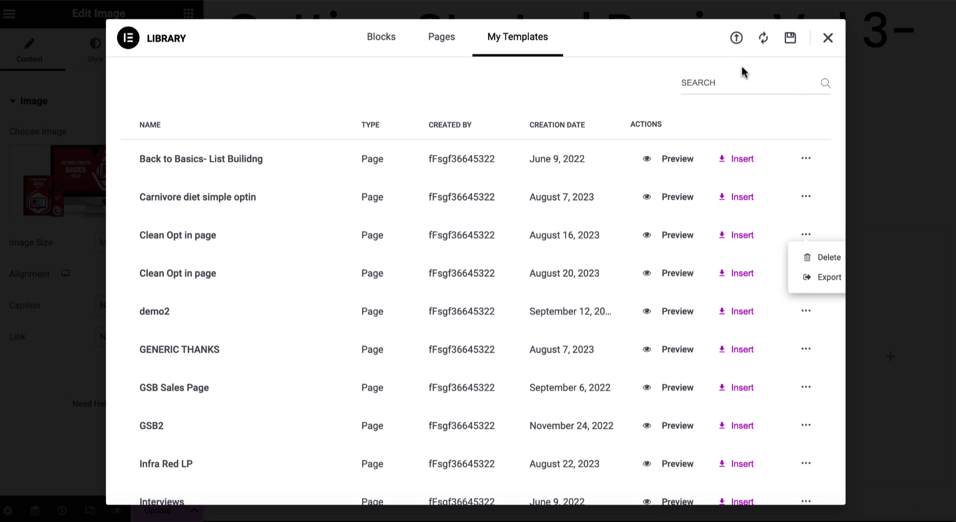
click(736, 39)
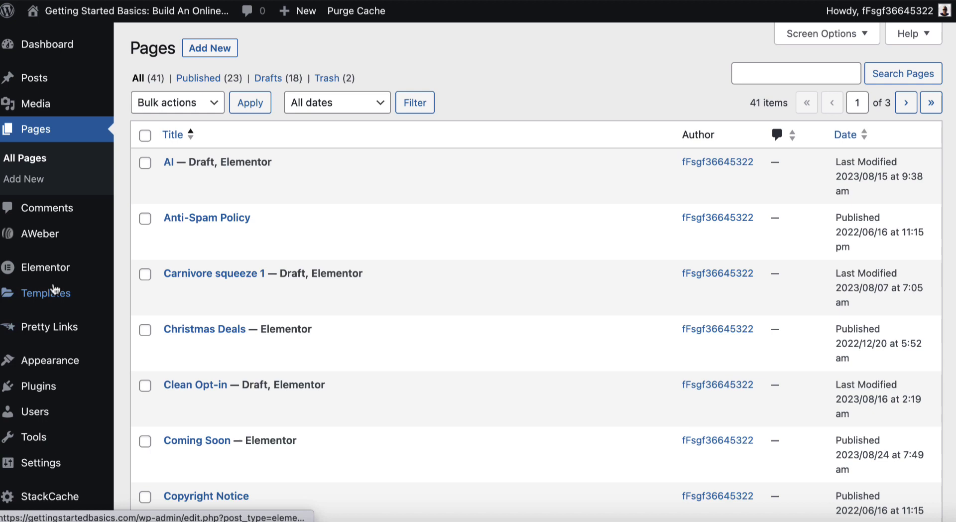
Step: Open the site's saved templates list to view the actions for "demo2" and "youtube demo tp", and go on to the popup templates
mouse_move(43, 297)
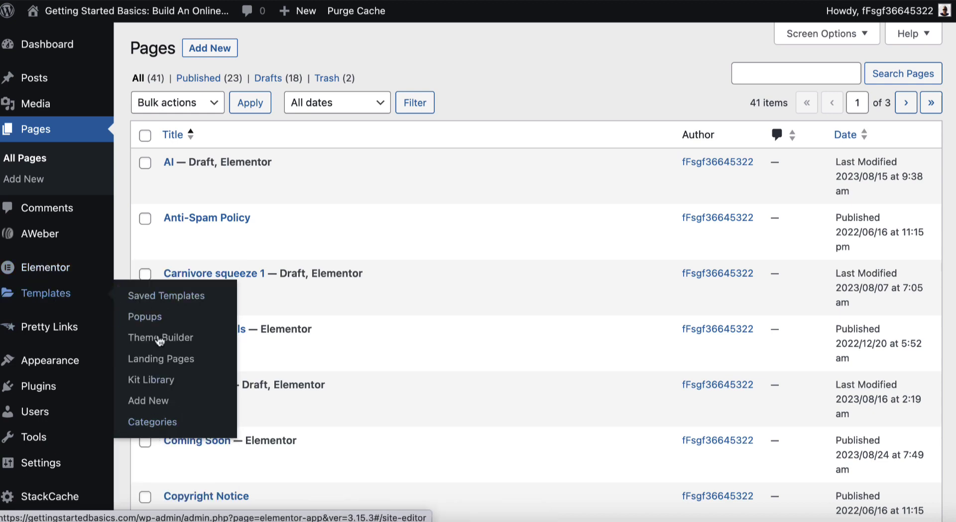
click(156, 298)
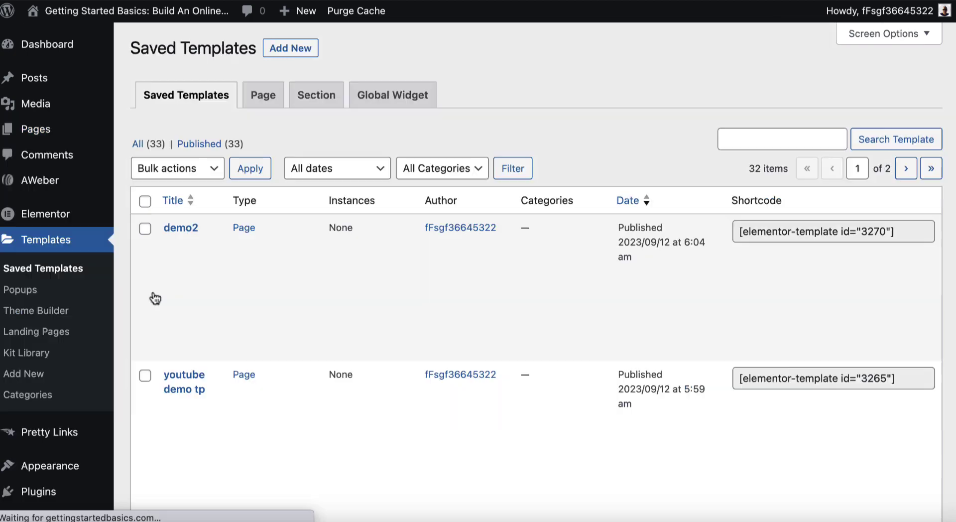
mouse_move(208, 328)
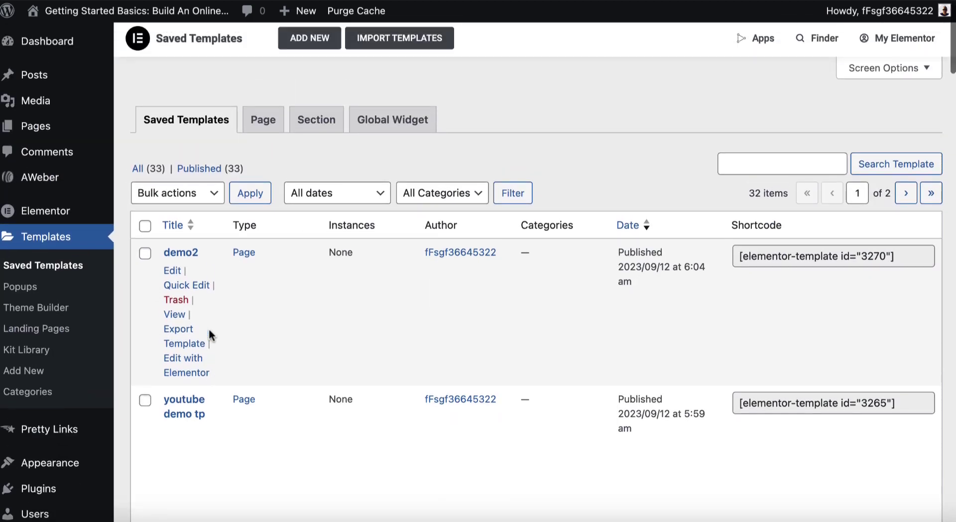
mouse_move(185, 400)
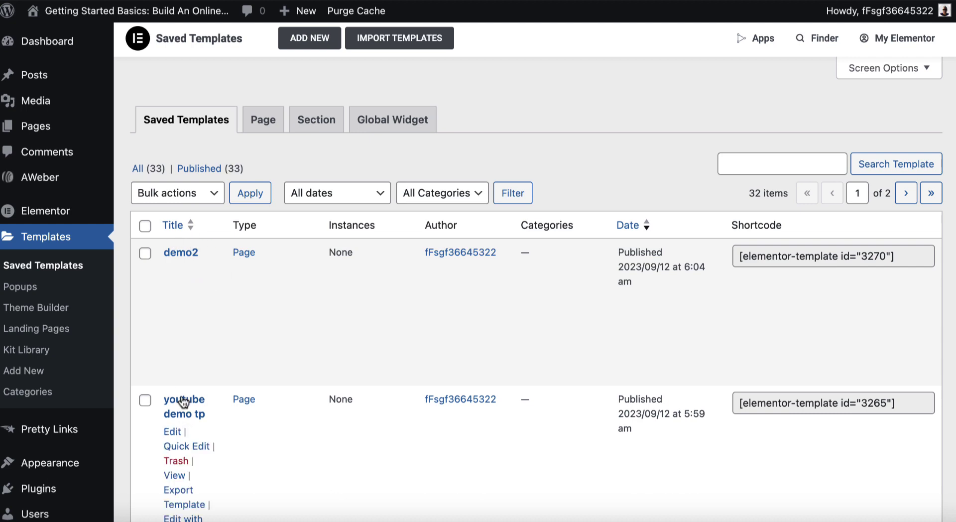
click(26, 292)
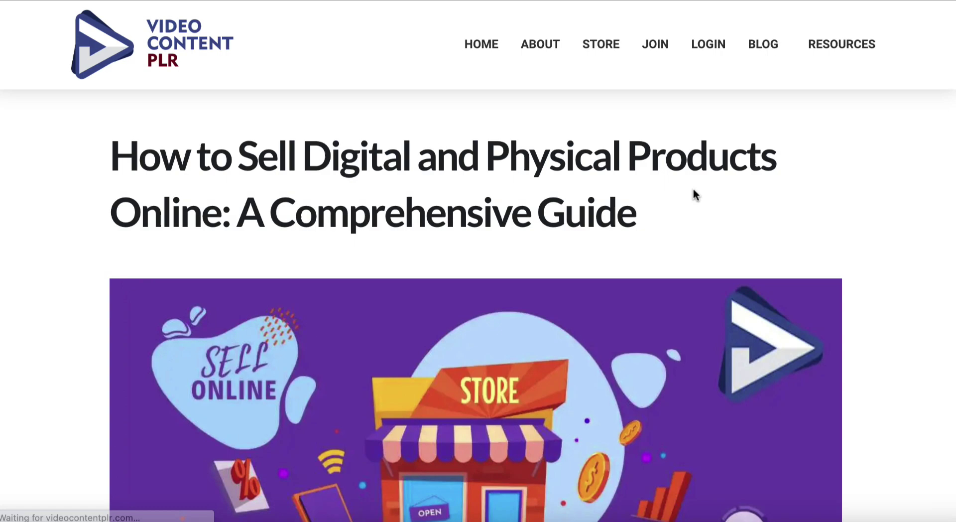
Step: Examine the article on selling digital and physical products online, from its title to the shopping cart recommendation box
scroll(694, 188, down, 5)
scroll(694, 189, down, 6)
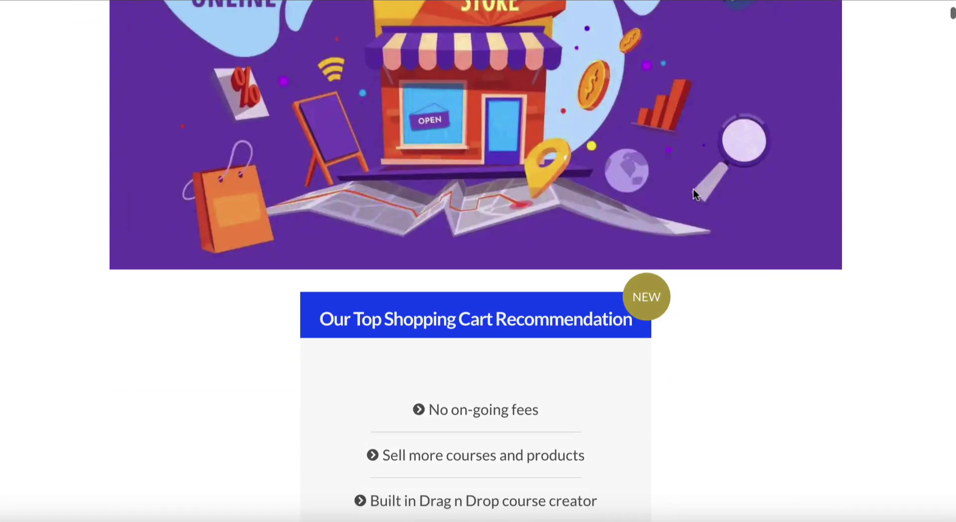
scroll(694, 189, up, 10)
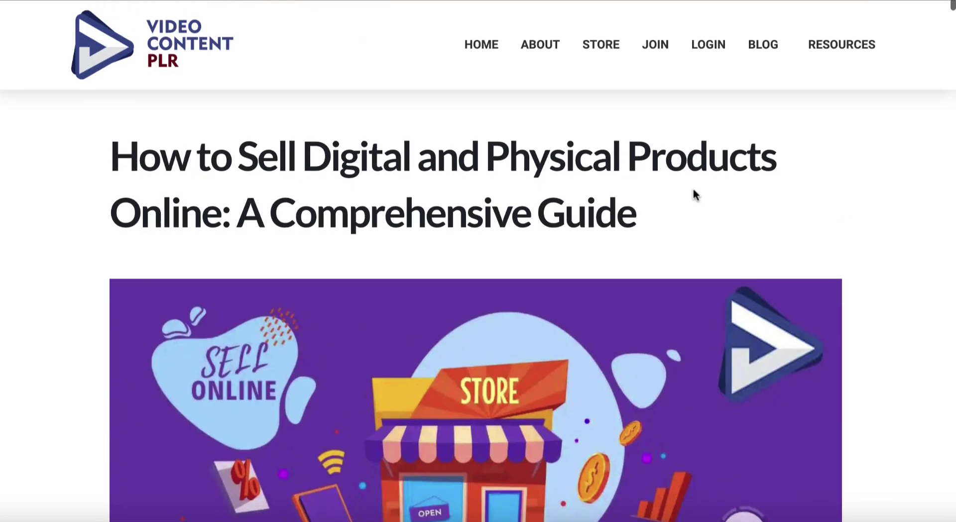
scroll(695, 194, down, 10)
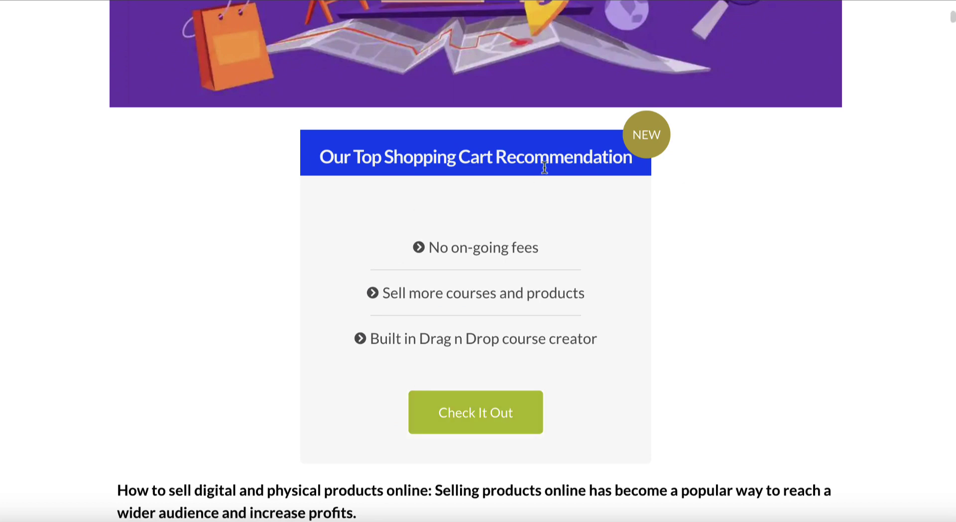
scroll(482, 297, up, 10)
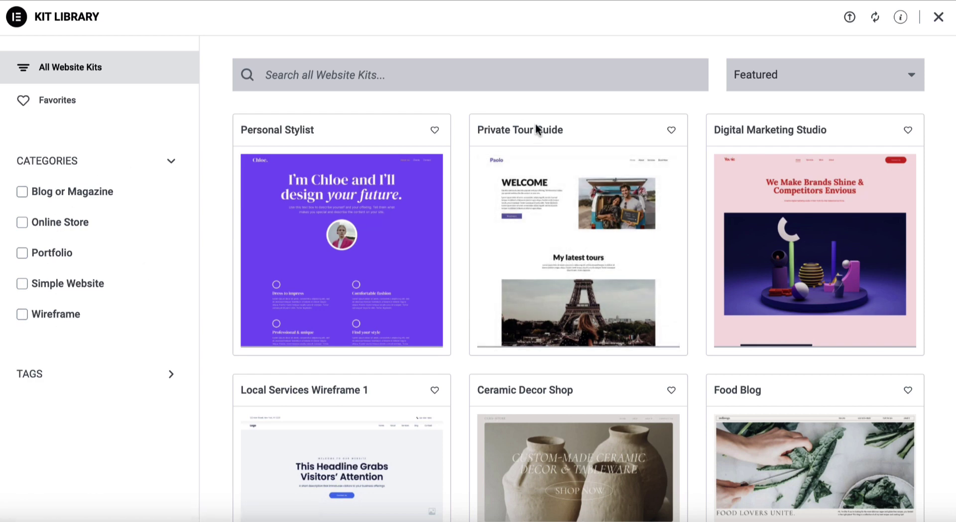
Step: Sort the website kits by Popular and browse through the kit previews
click(904, 76)
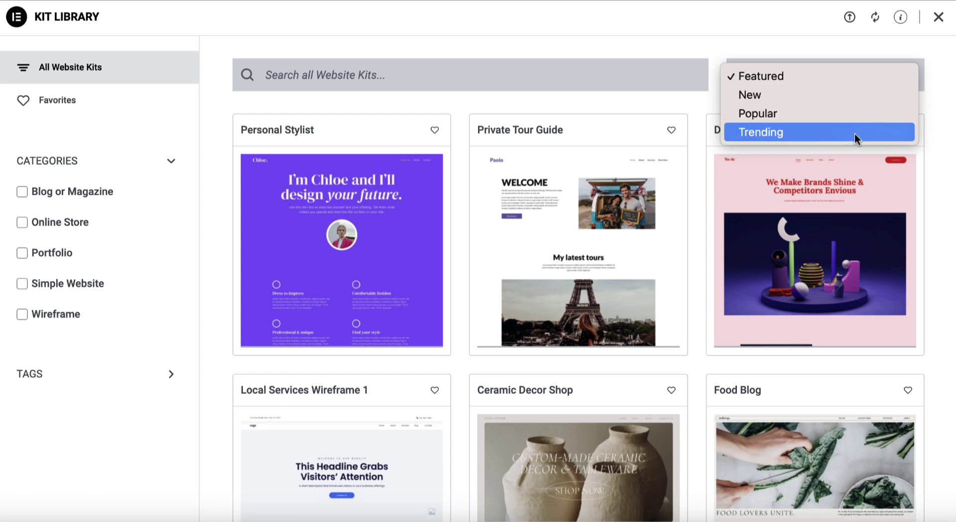
click(849, 112)
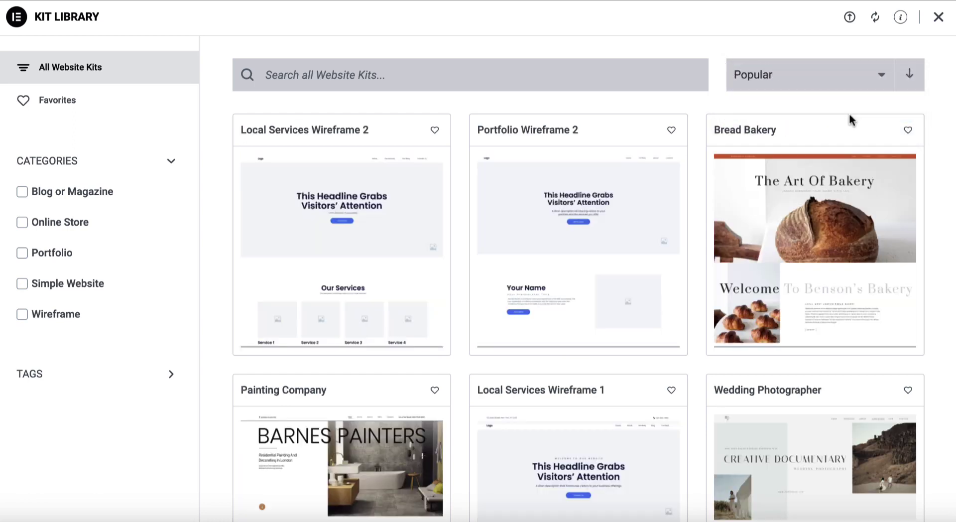
scroll(832, 271, down, 1)
scroll(832, 270, up, 1)
scroll(202, 427, down, 4)
scroll(202, 414, up, 2)
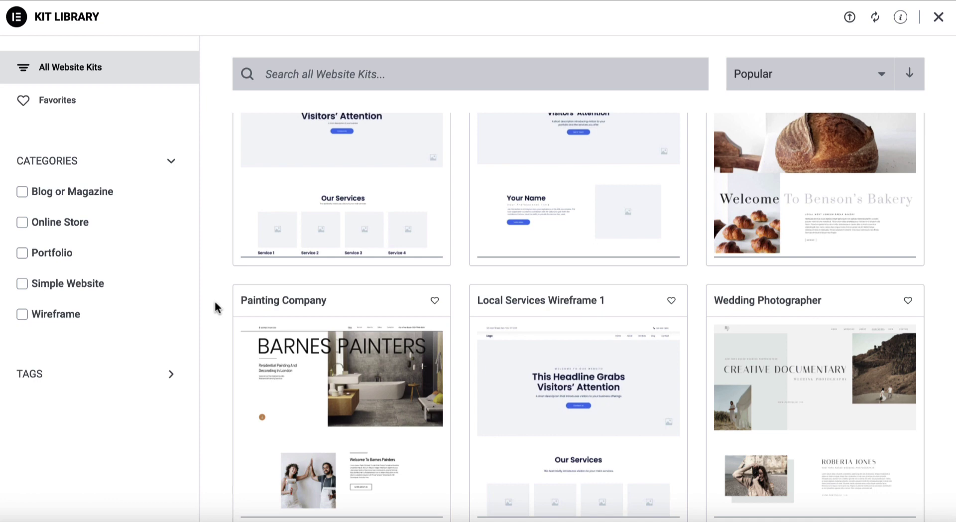
scroll(215, 306, down, 7)
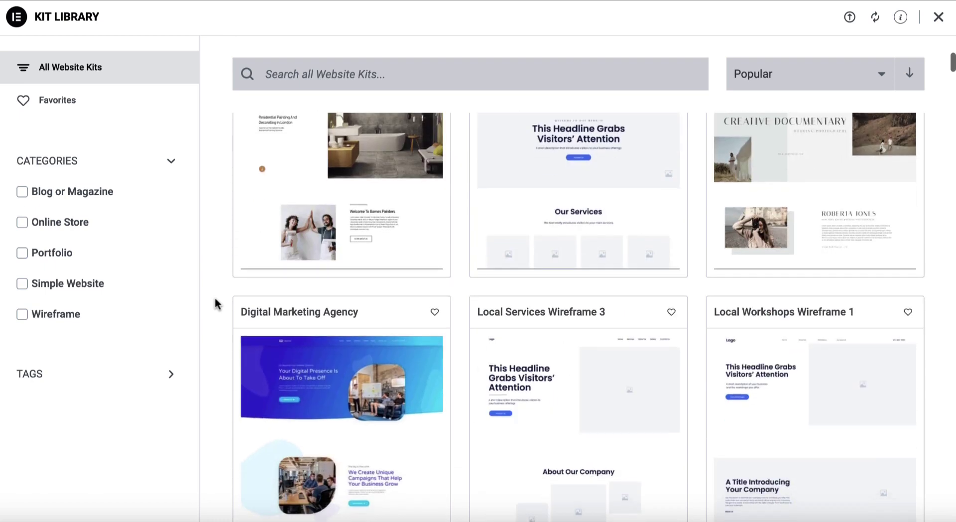
scroll(215, 303, down, 4)
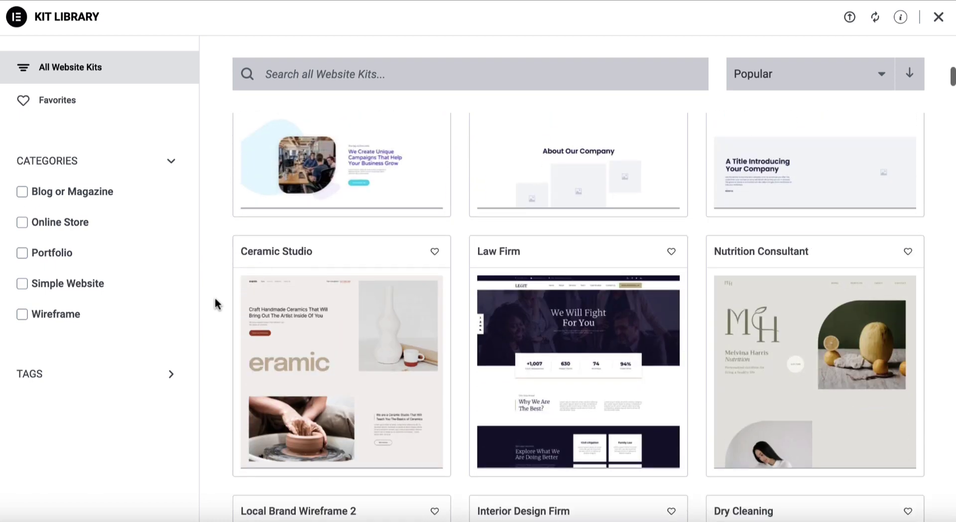
scroll(215, 300, down, 2)
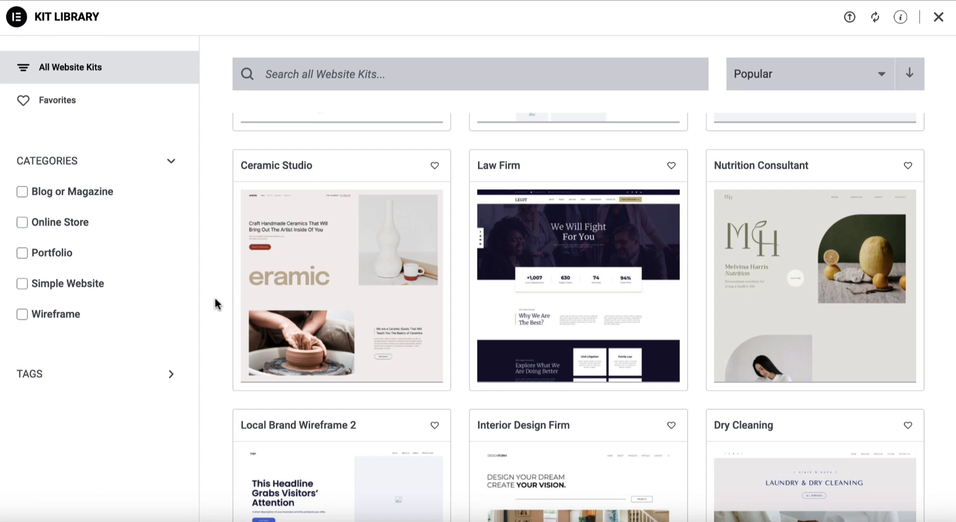
scroll(215, 304, down, 2)
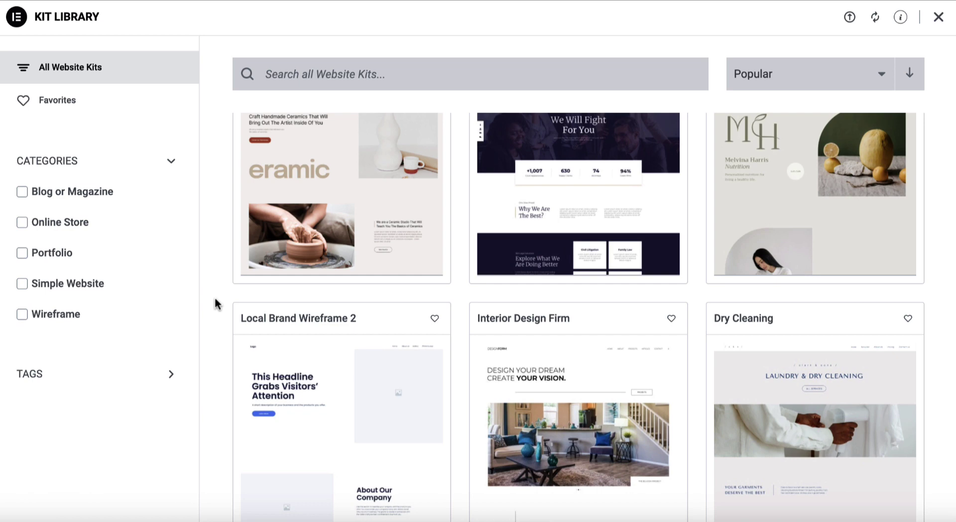
scroll(215, 303, down, 3)
scroll(215, 304, up, 5)
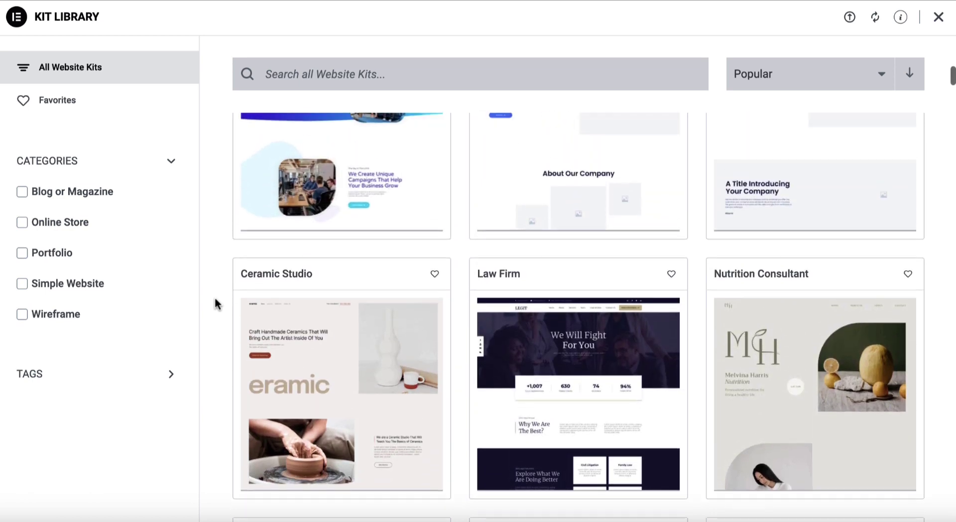
scroll(216, 300, up, 3)
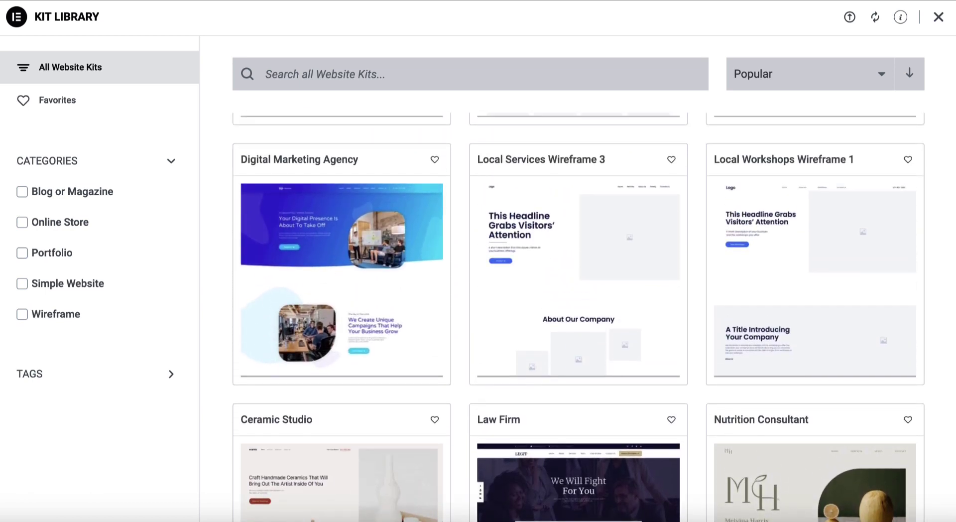